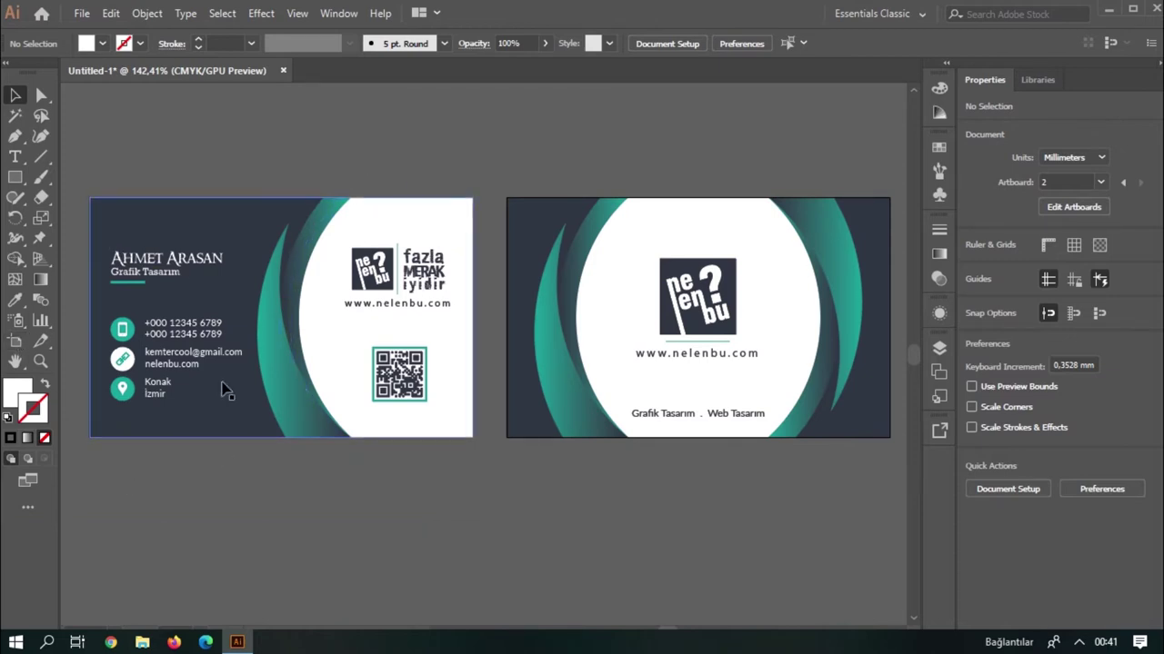
- Open the New Document settings with Ctrl+N after dismissing the File menu
click(81, 13)
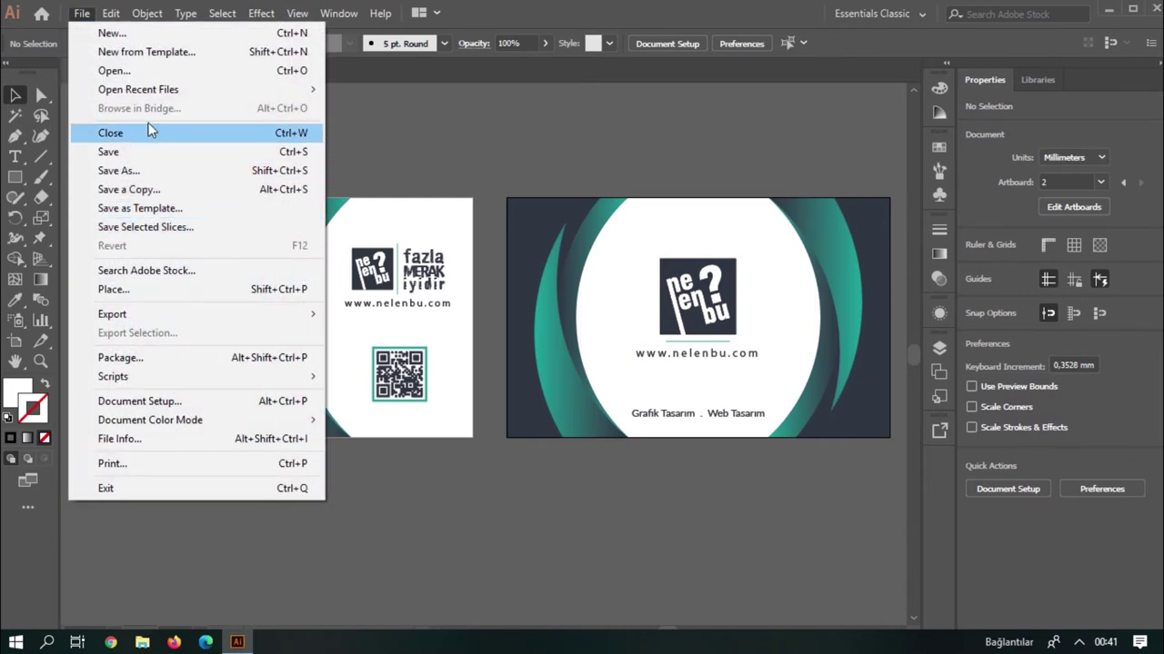
click(427, 236)
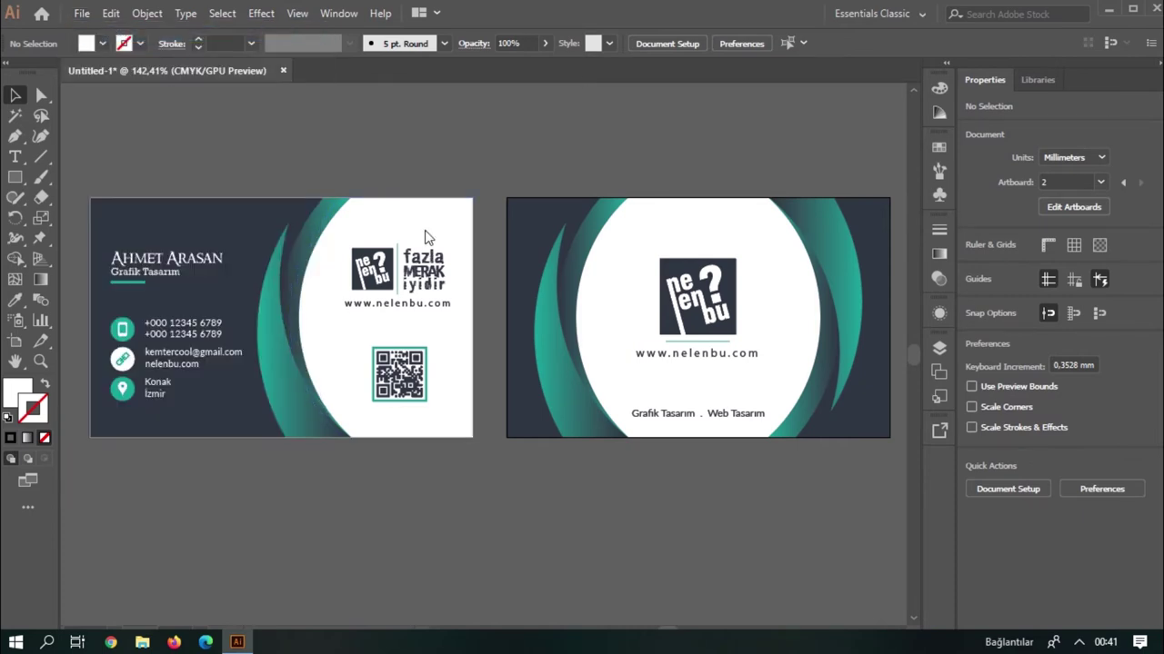
key(ctrl+n)
- Create Untitled-3 with two 80 × 50 mm artboards and 3 mm bleed on every side
double_click(818, 226)
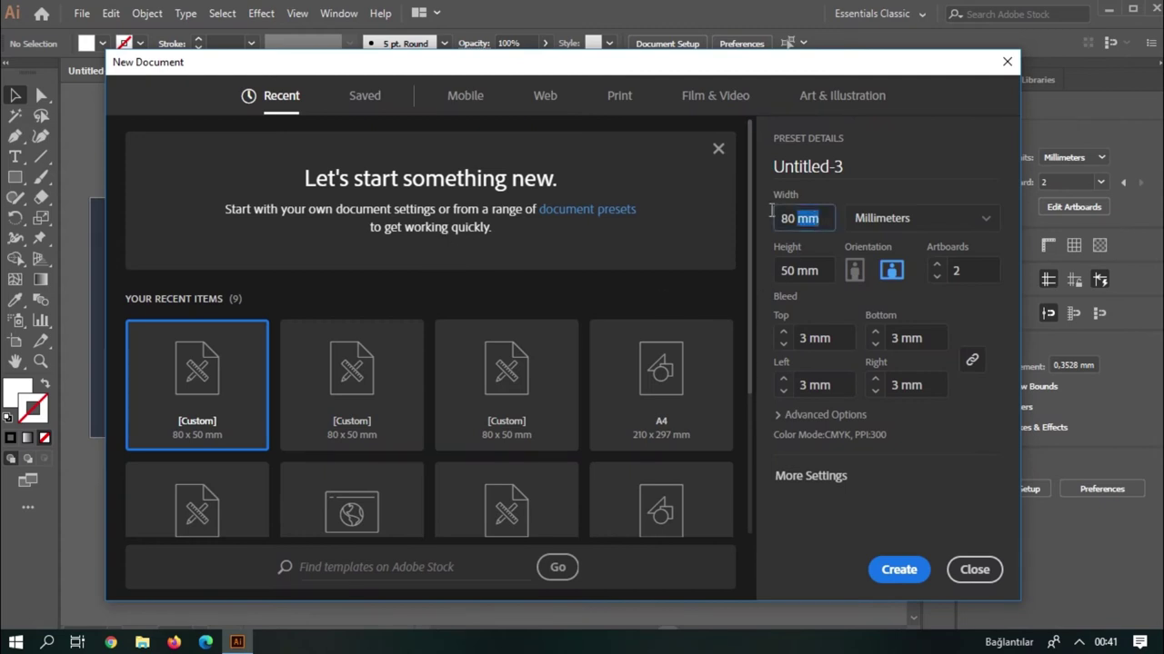
click(812, 271)
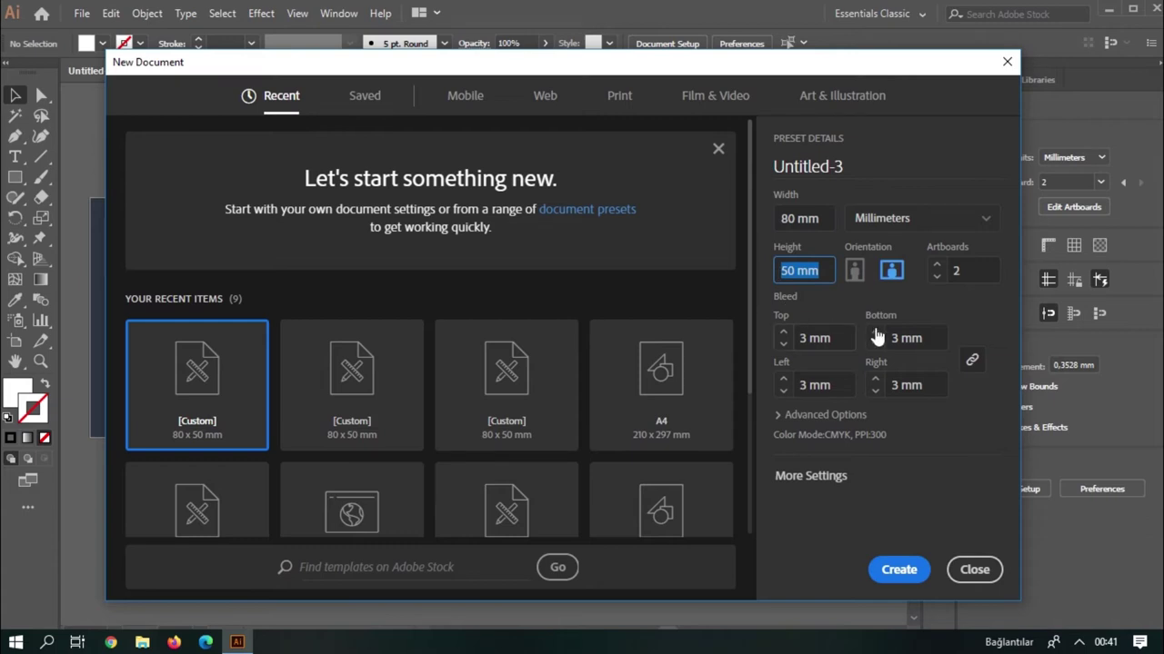
click(960, 273)
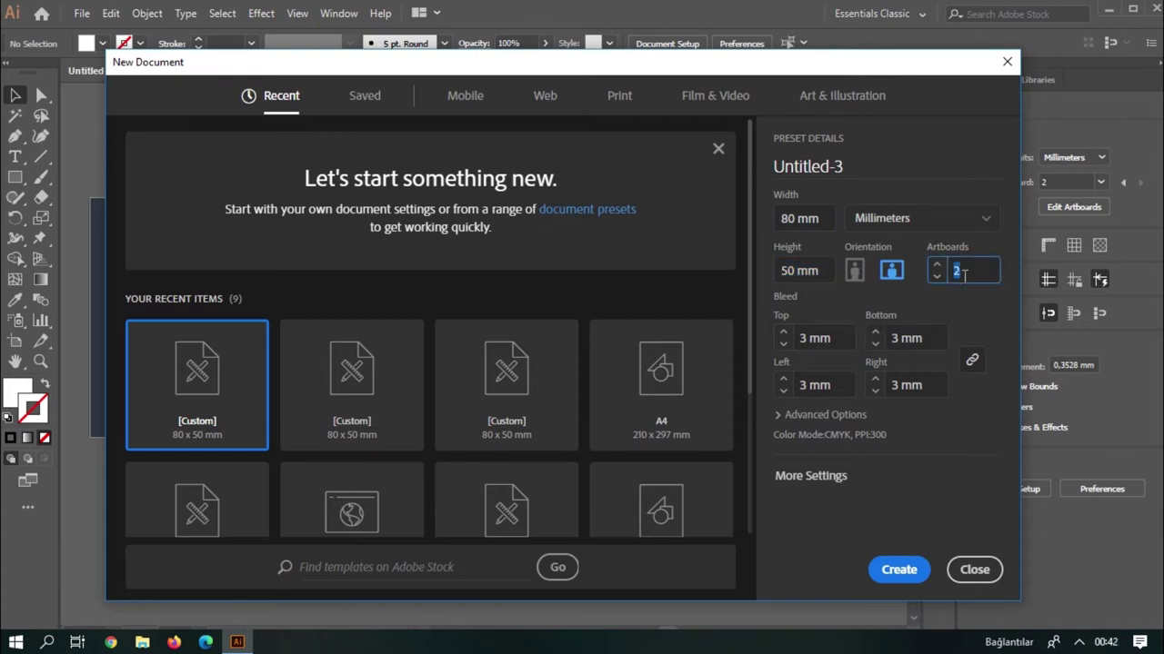
click(846, 338)
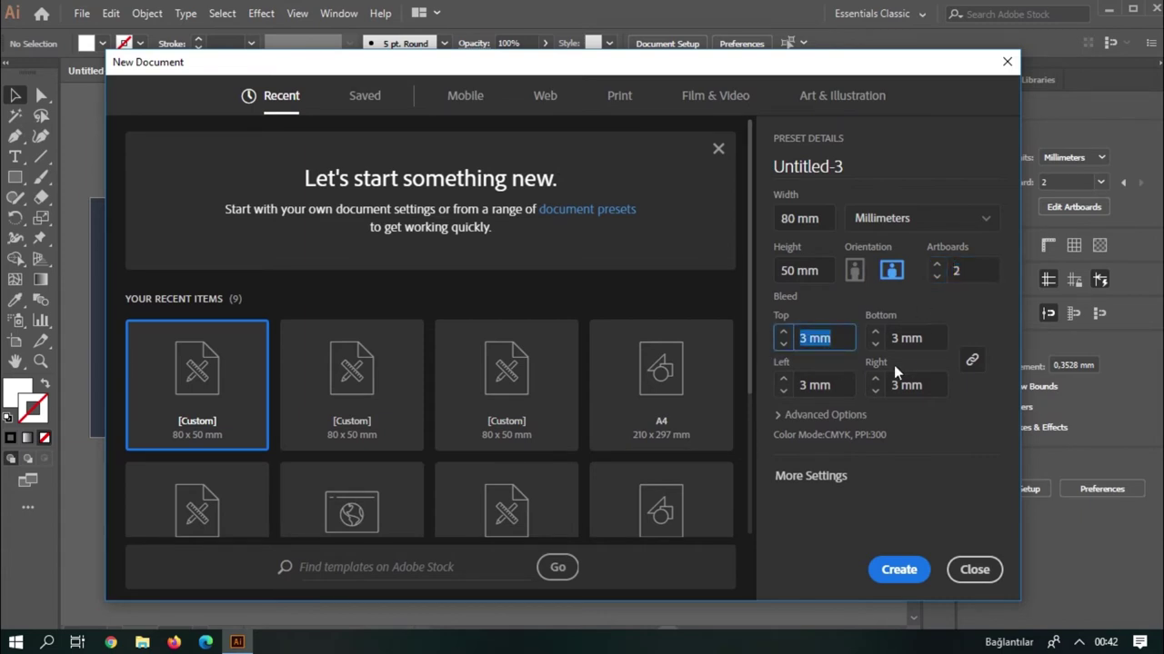
text(3)
click(925, 338)
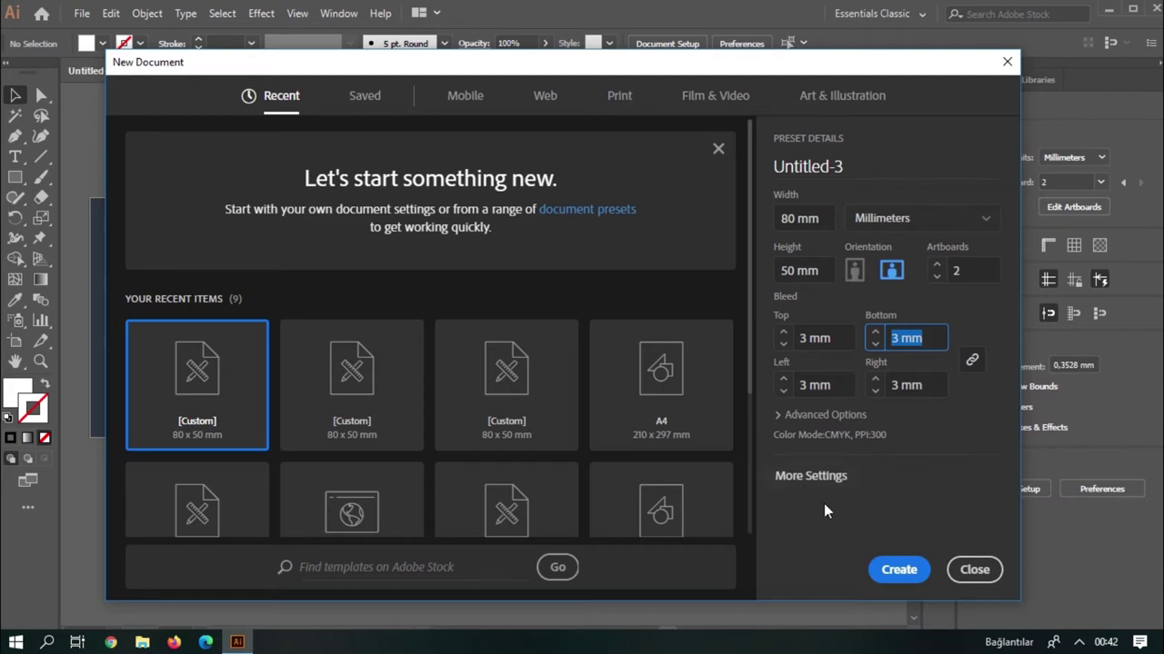
click(897, 571)
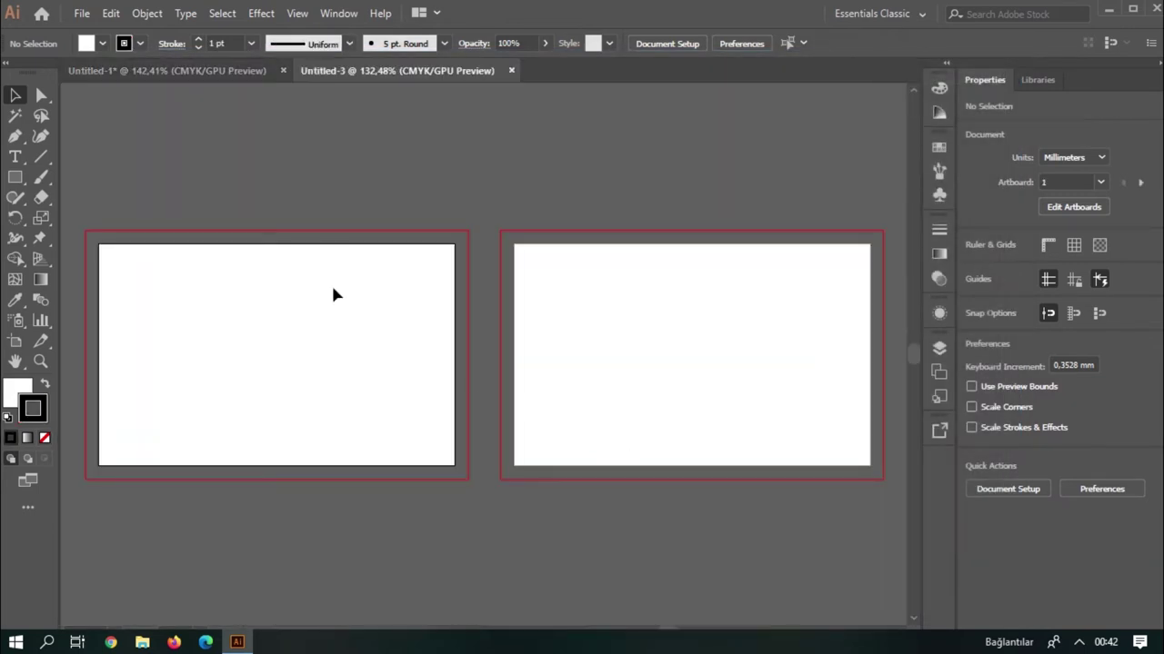
- In Untitled-1 at 100% zoom, move the front card design up off its artboard
drag(332, 298, 356, 282)
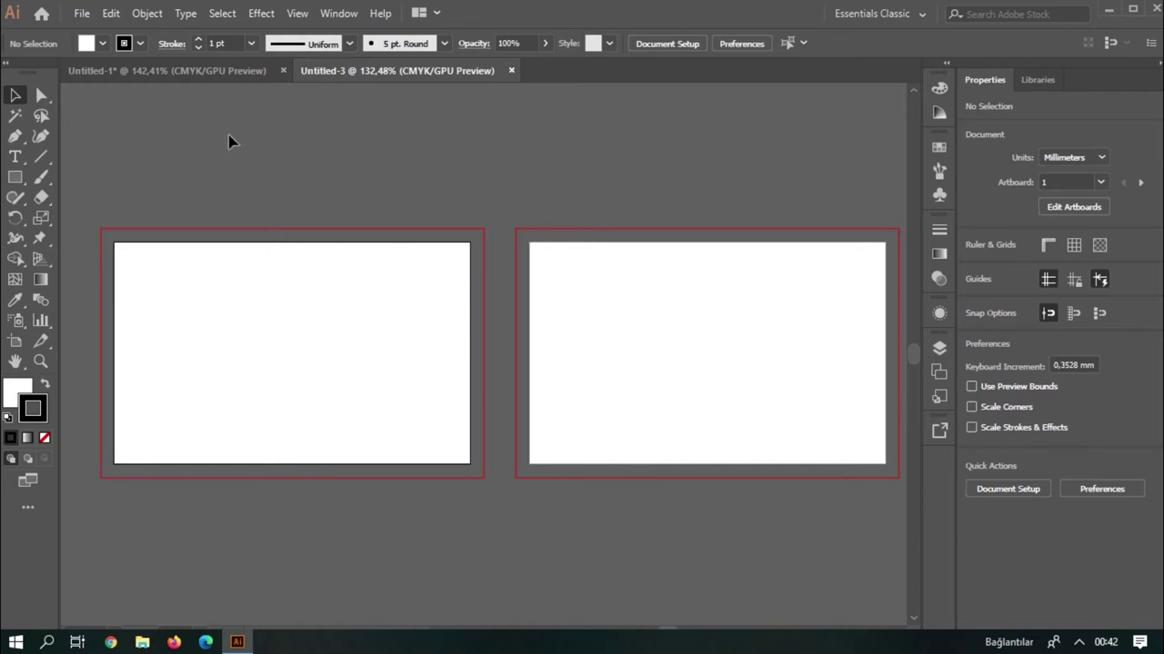
click(222, 70)
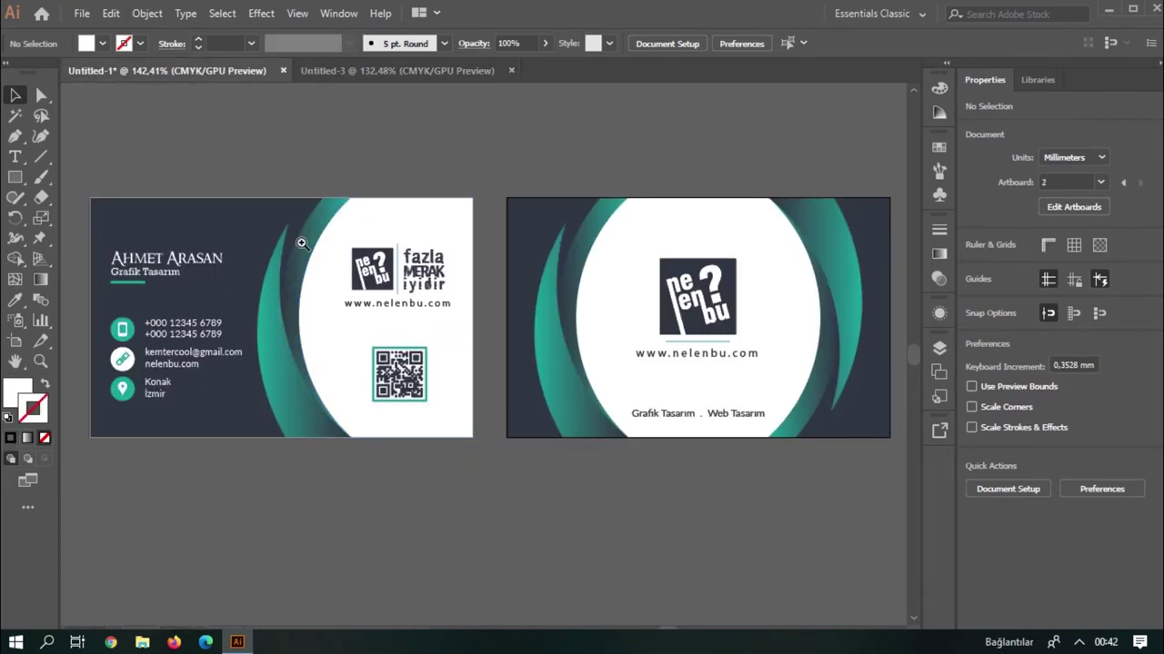
key(ctrl+1)
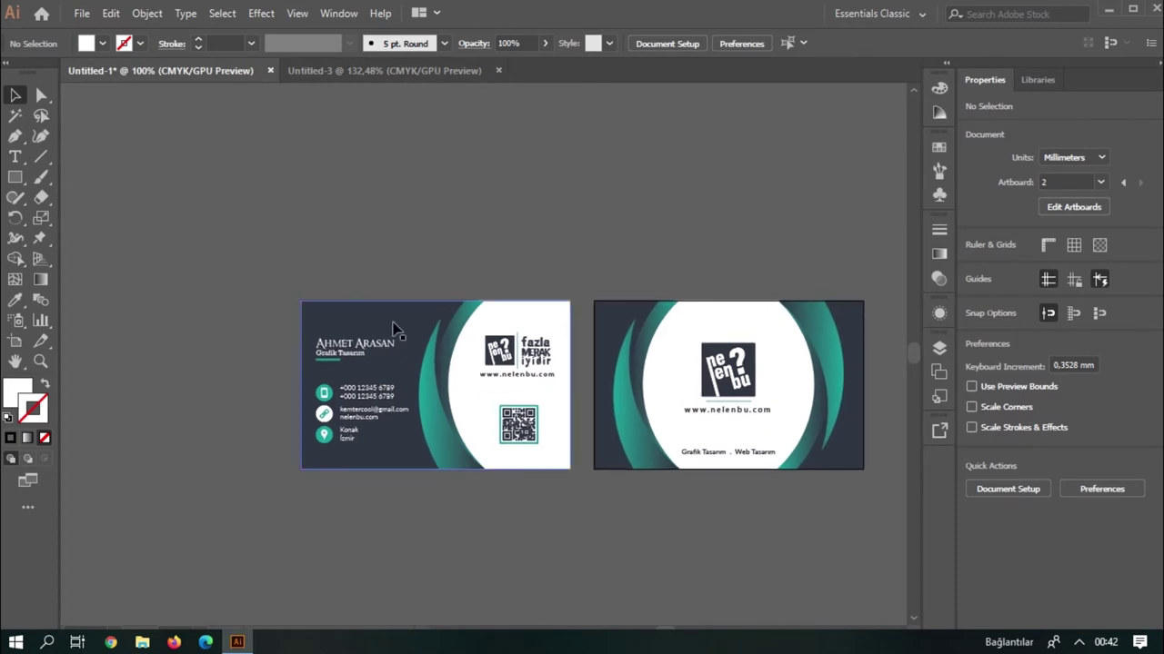
click(413, 323)
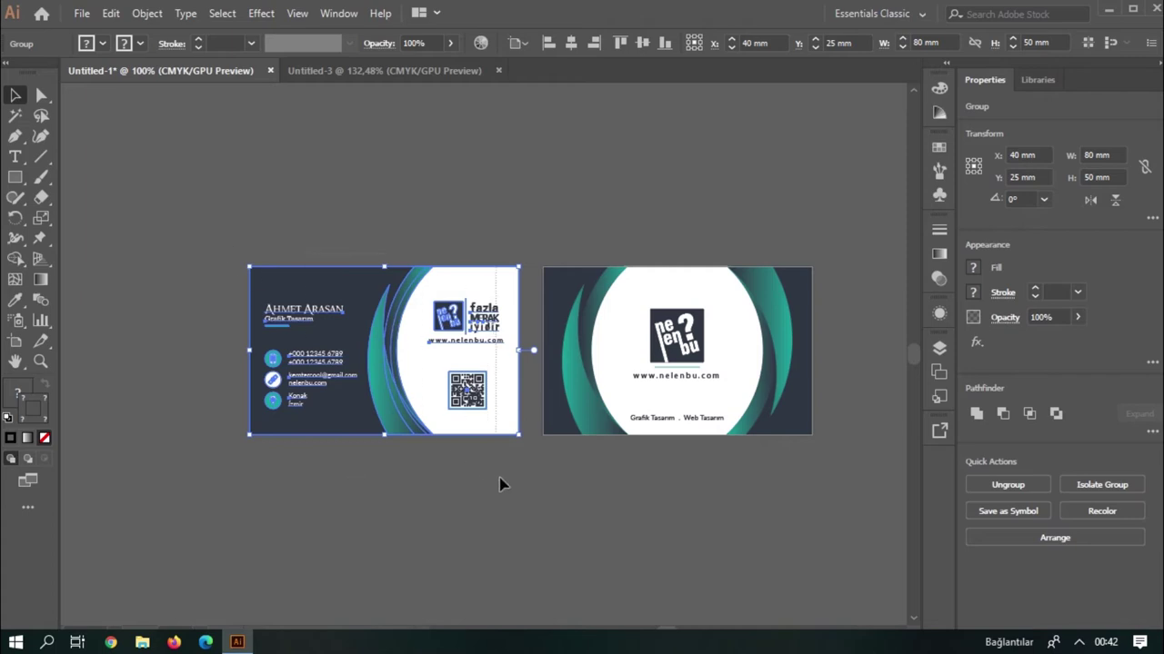
drag(472, 404, 431, 221)
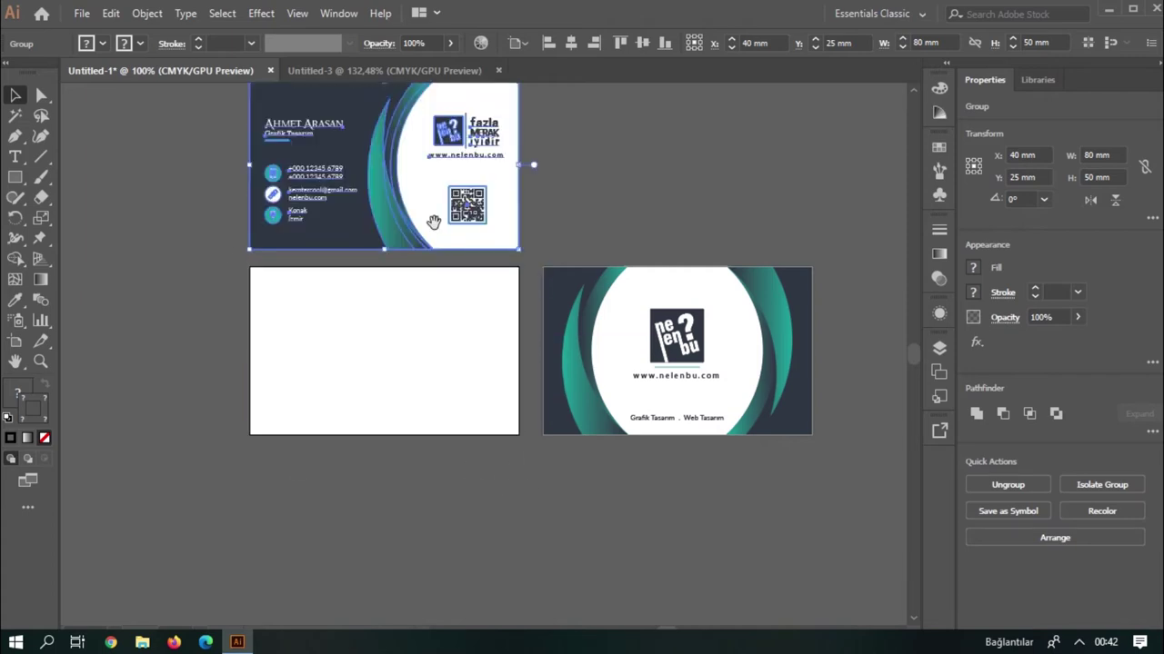
scroll(414, 263, up, 3)
- Glance at Untitled-3, then reselect the front card group in Untitled-1
click(395, 77)
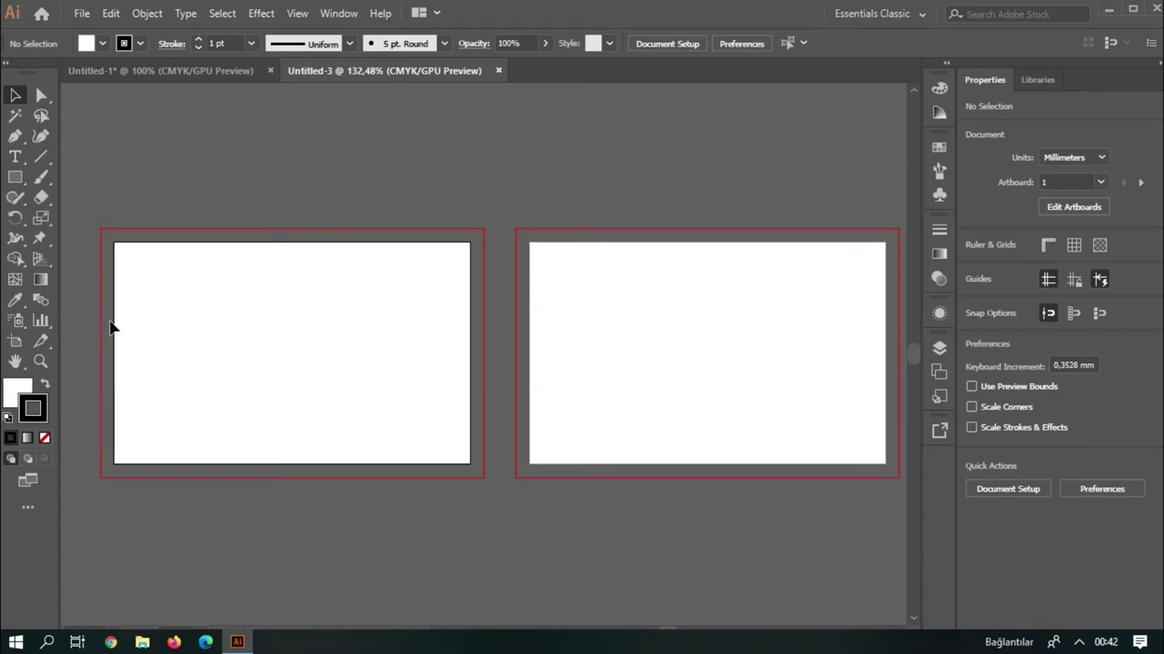
click(210, 75)
click(409, 273)
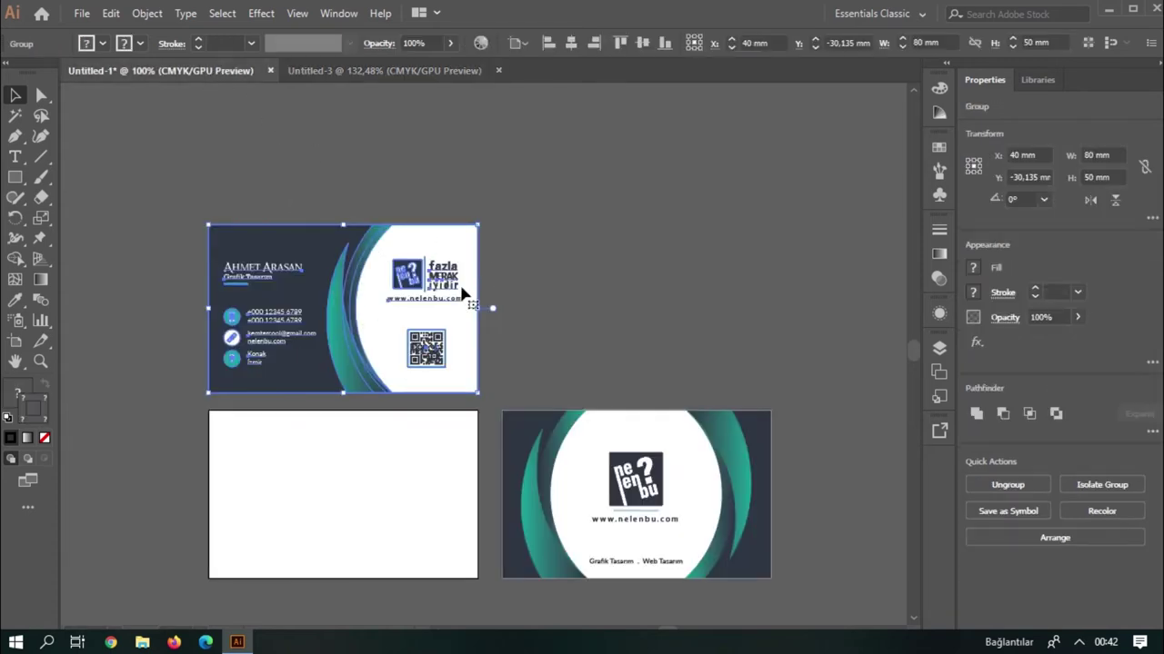
- Zoom in on the front card and ungroup its elements
key(z)
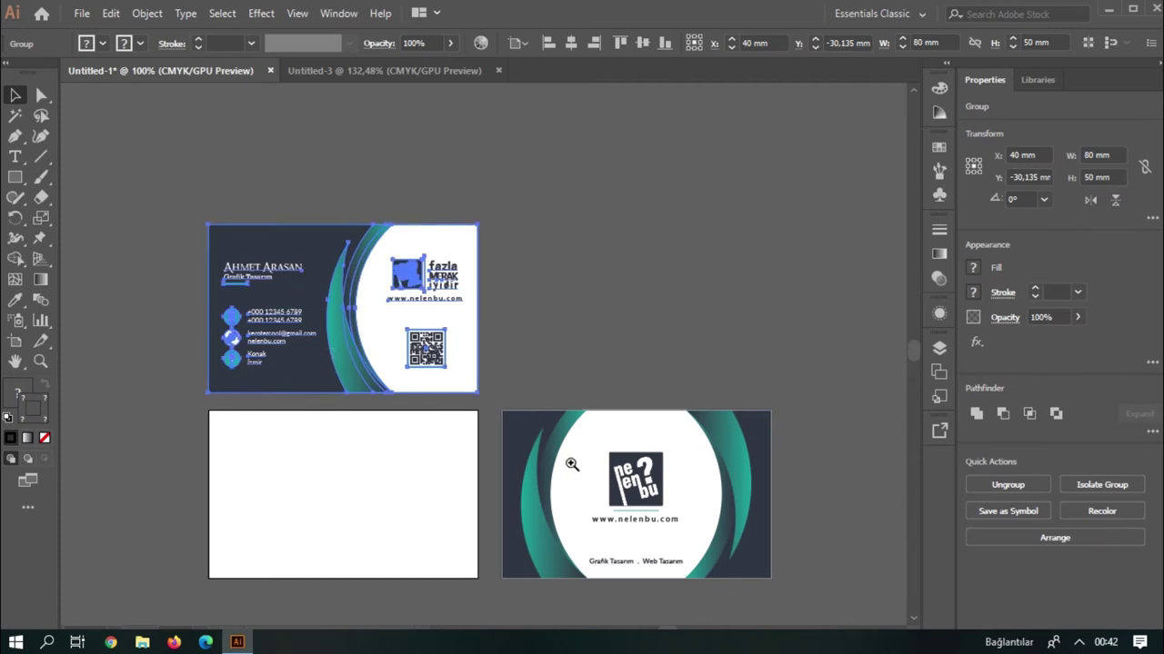
click(333, 295)
drag(487, 406, 436, 355)
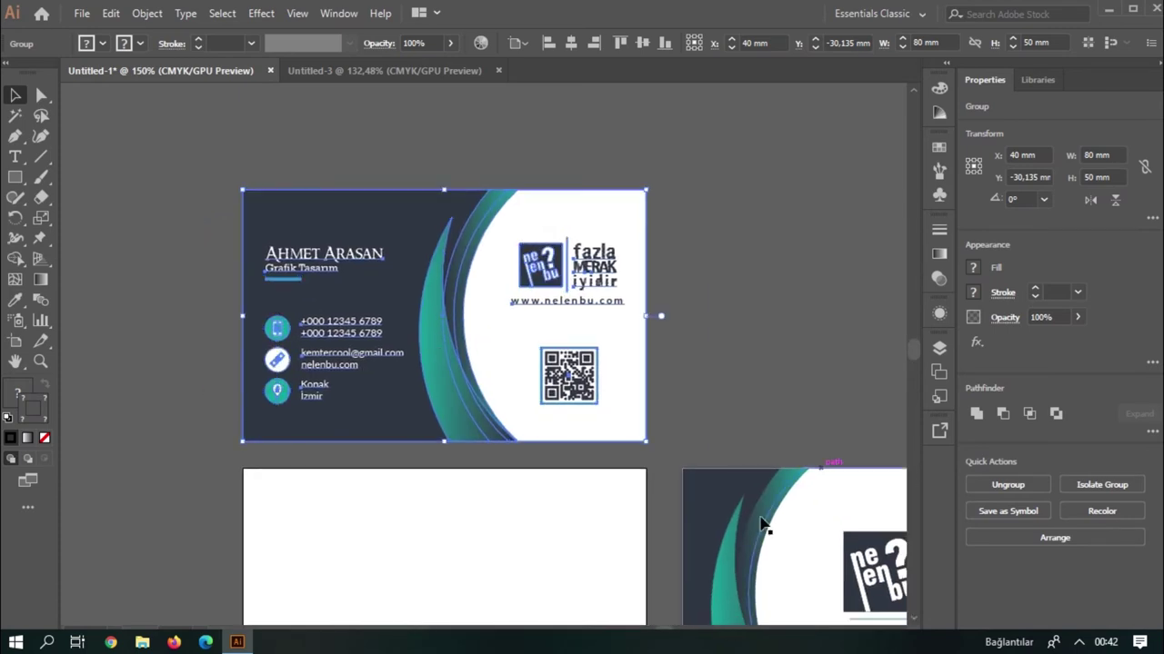
key(ctrl+shift+g)
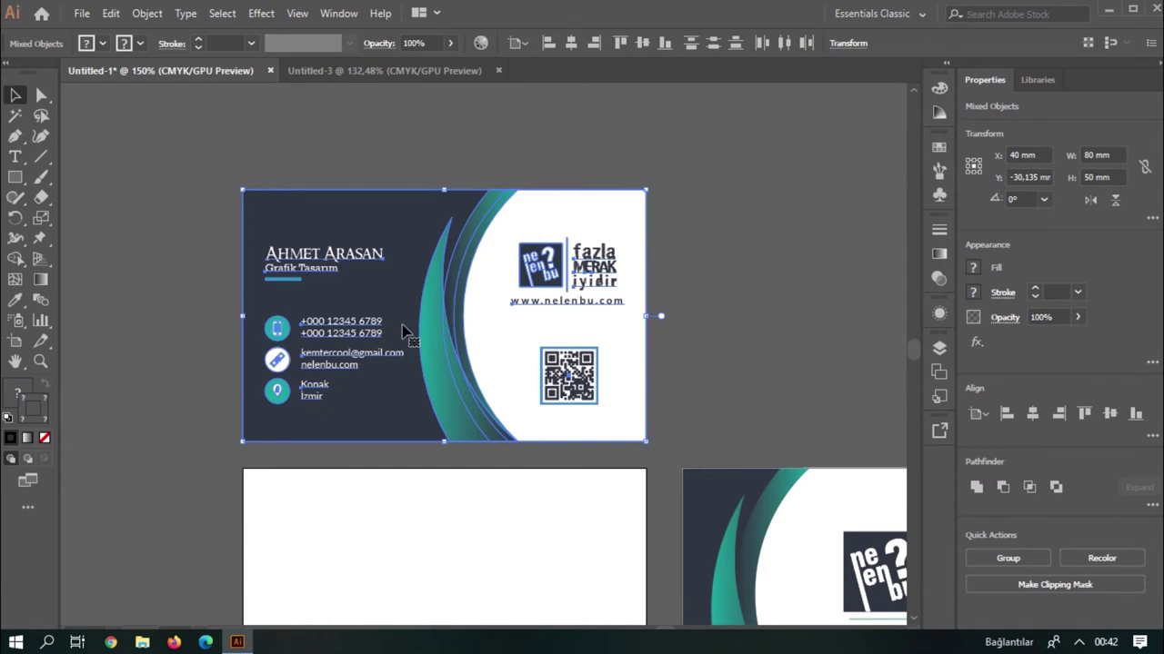
click(688, 323)
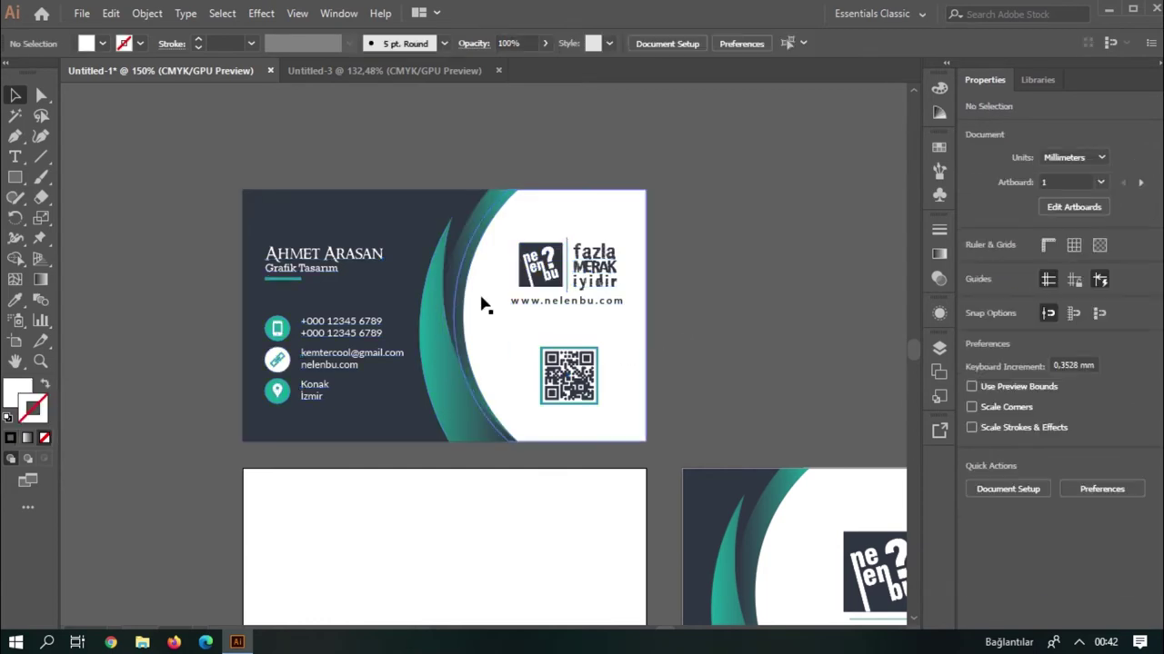
click(329, 330)
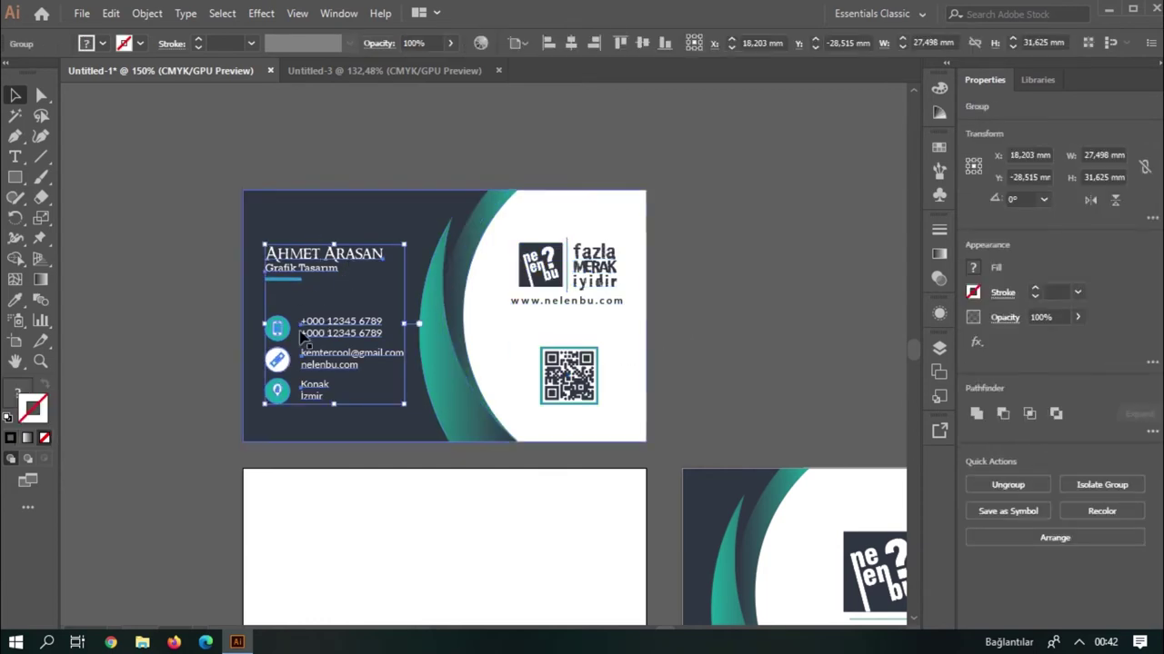
click(542, 265)
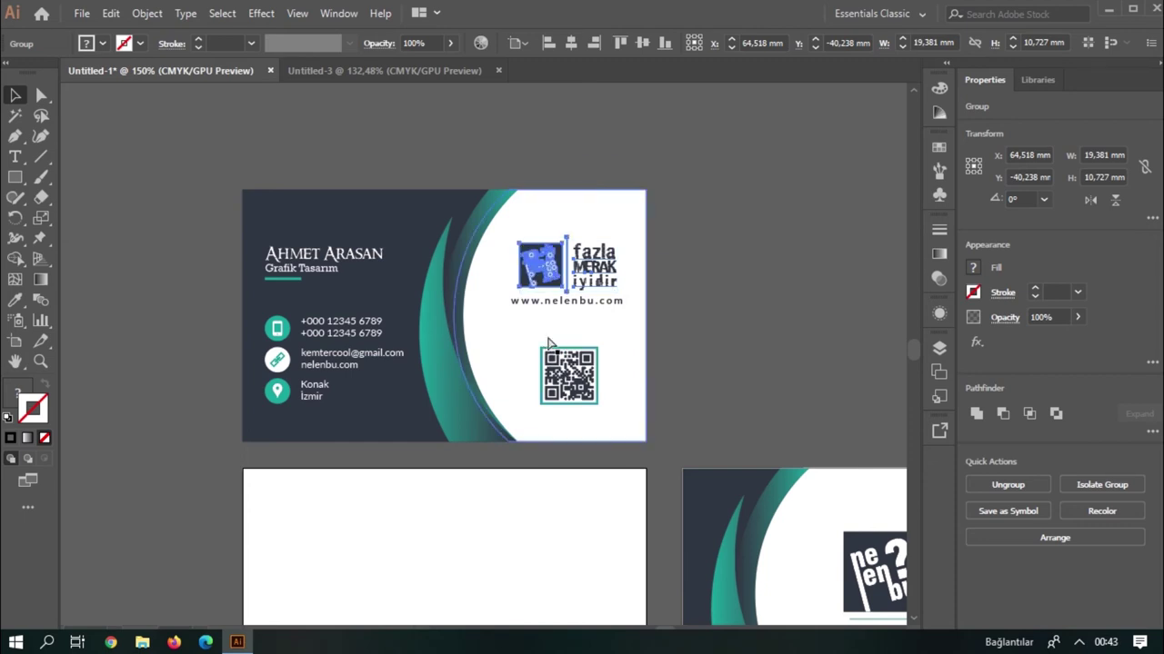
- In Outline view, group the logo, QR code, contact texts and icons, then return to Preview
key(ctrl+y)
drag(509, 222, 622, 409)
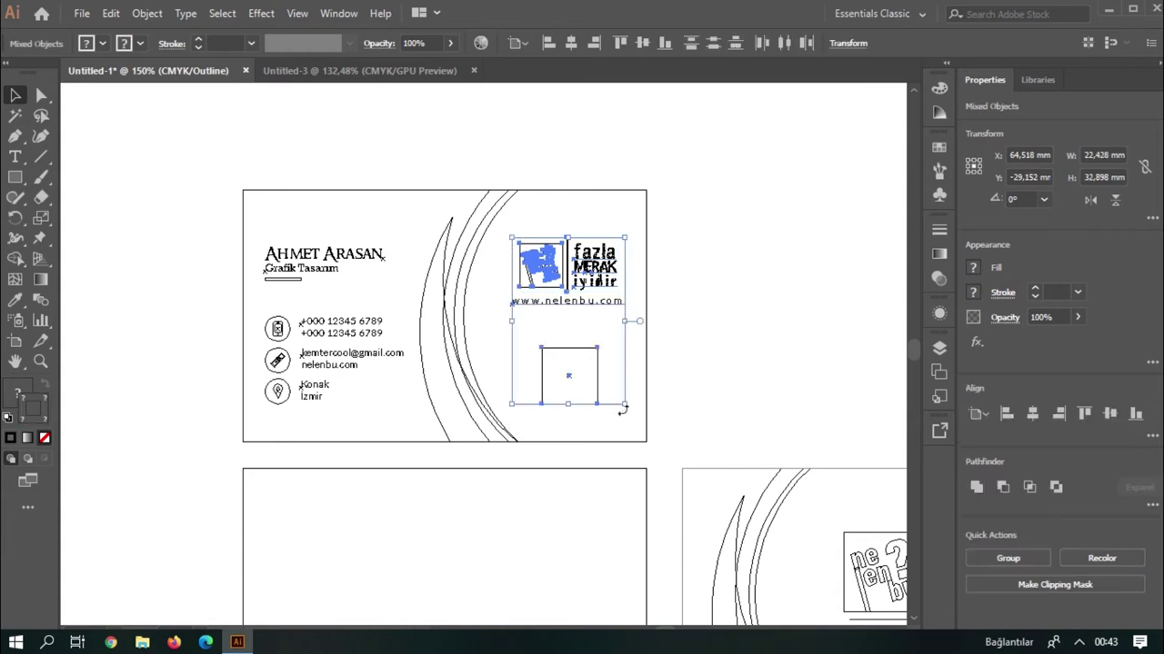
drag(264, 269, 371, 320)
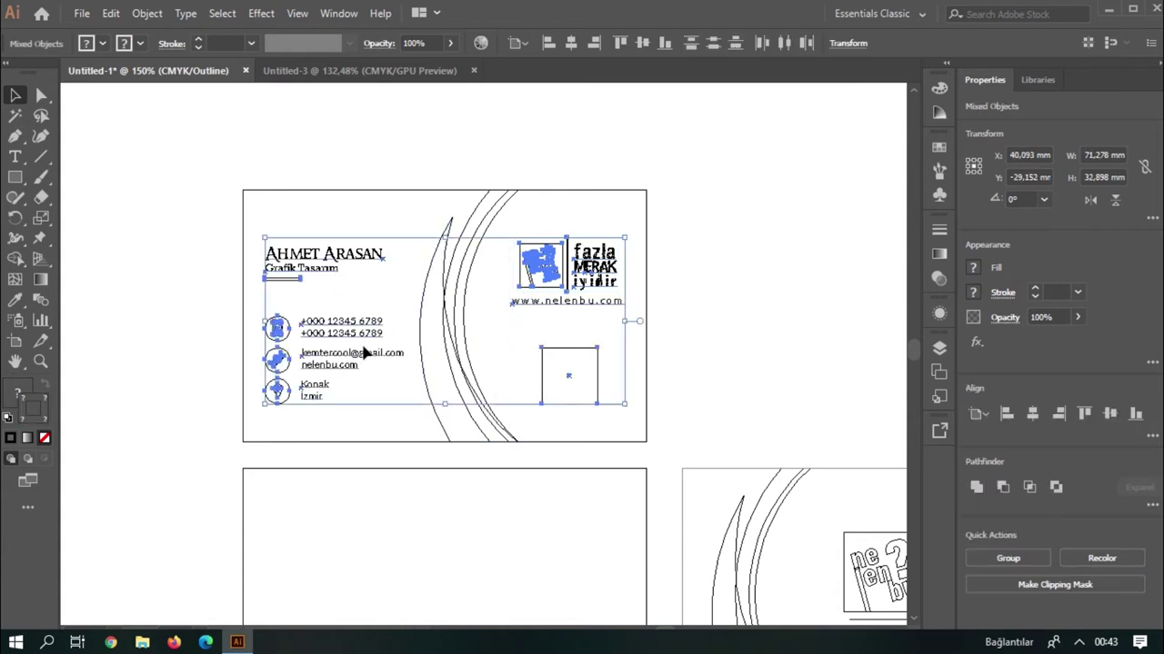
key(ctrl)
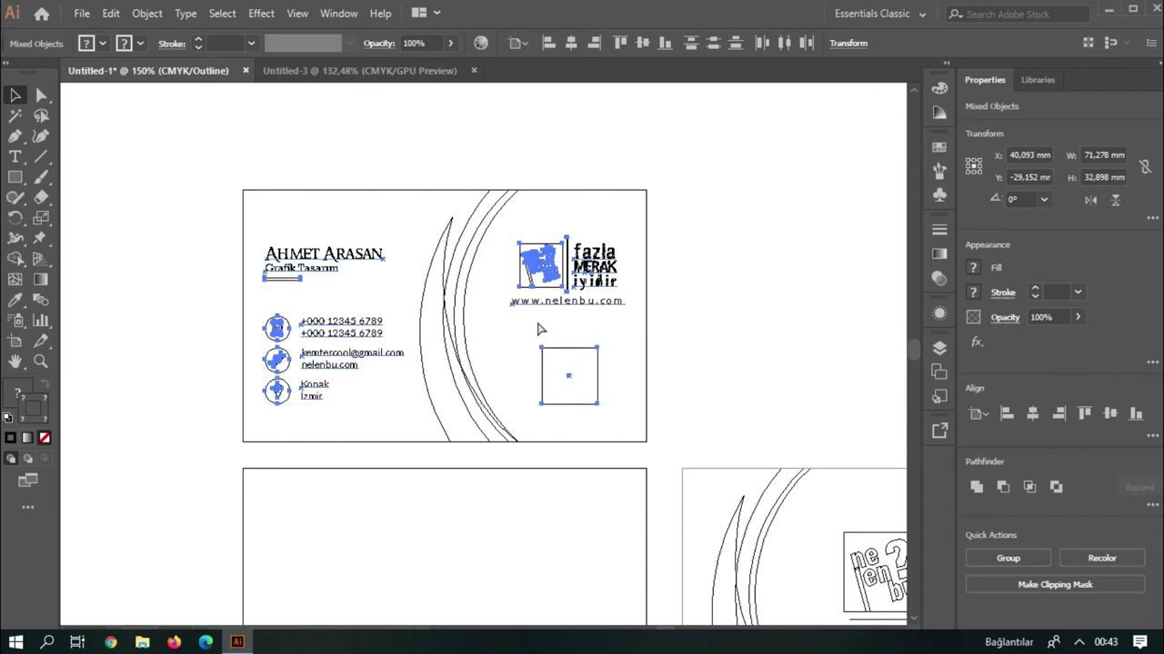
key(ctrl+g)
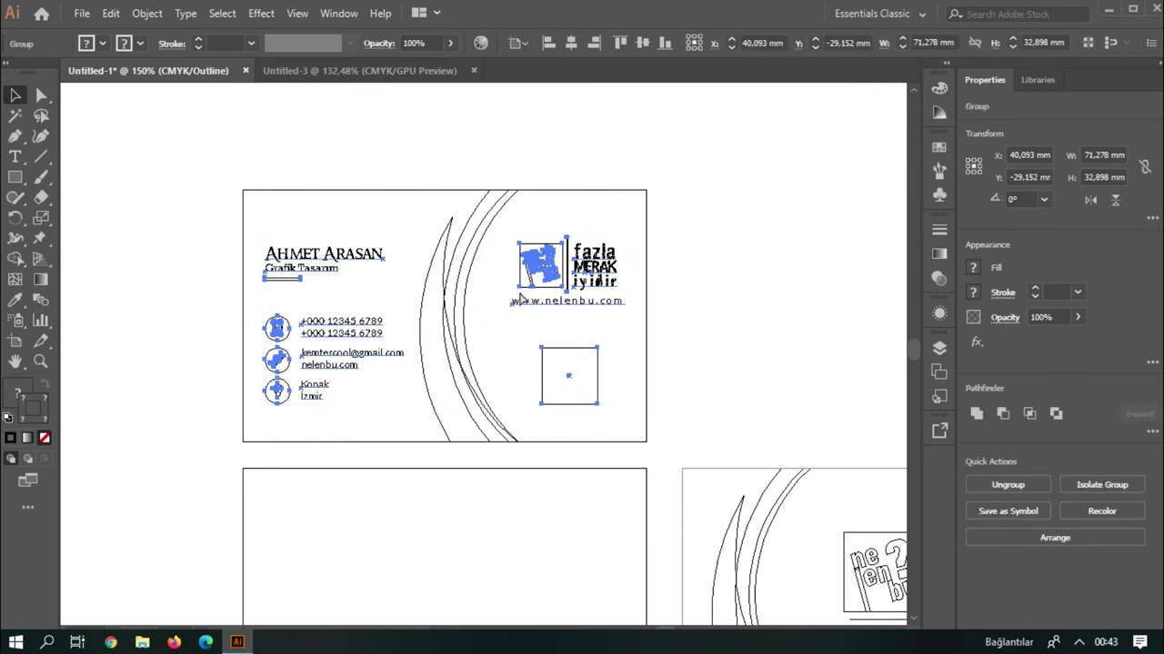
key(ctrl+y)
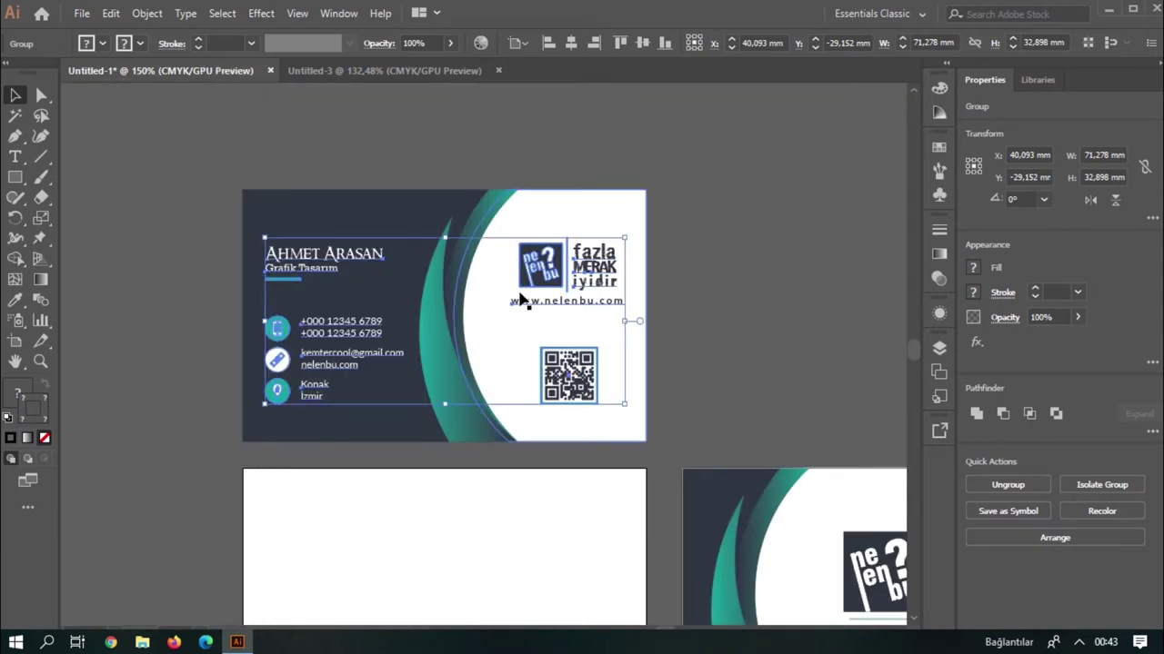
- Set the front card group to W 86 mm and H 56 mm in the Transform panel
click(368, 225)
drag(506, 224, 708, 184)
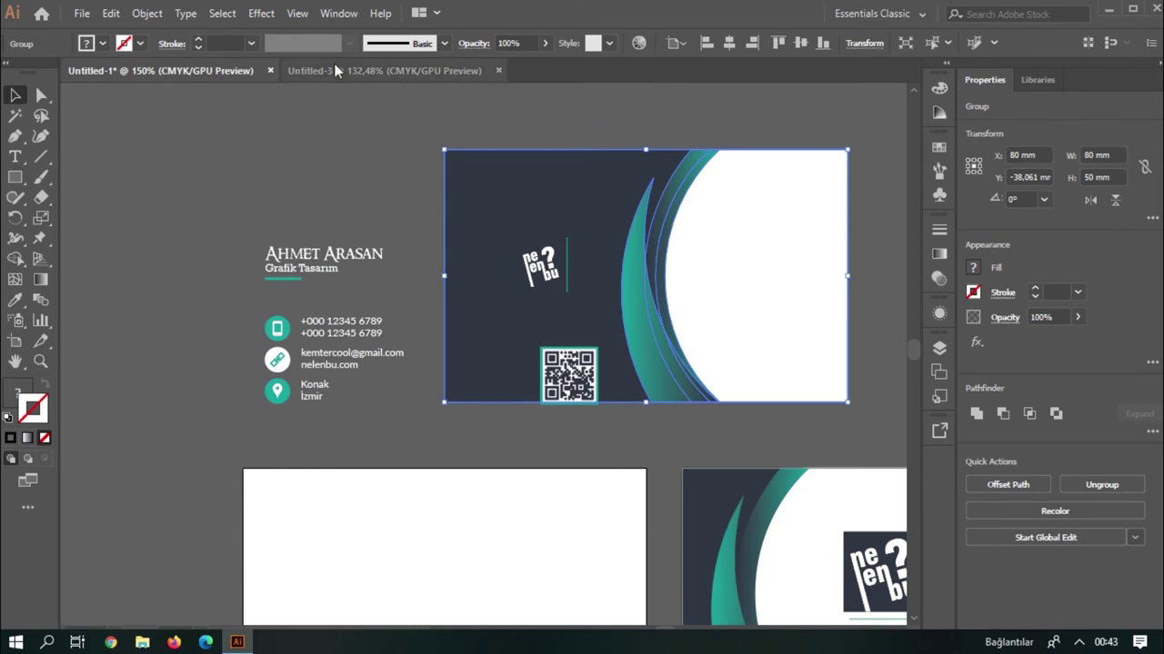
click(110, 13)
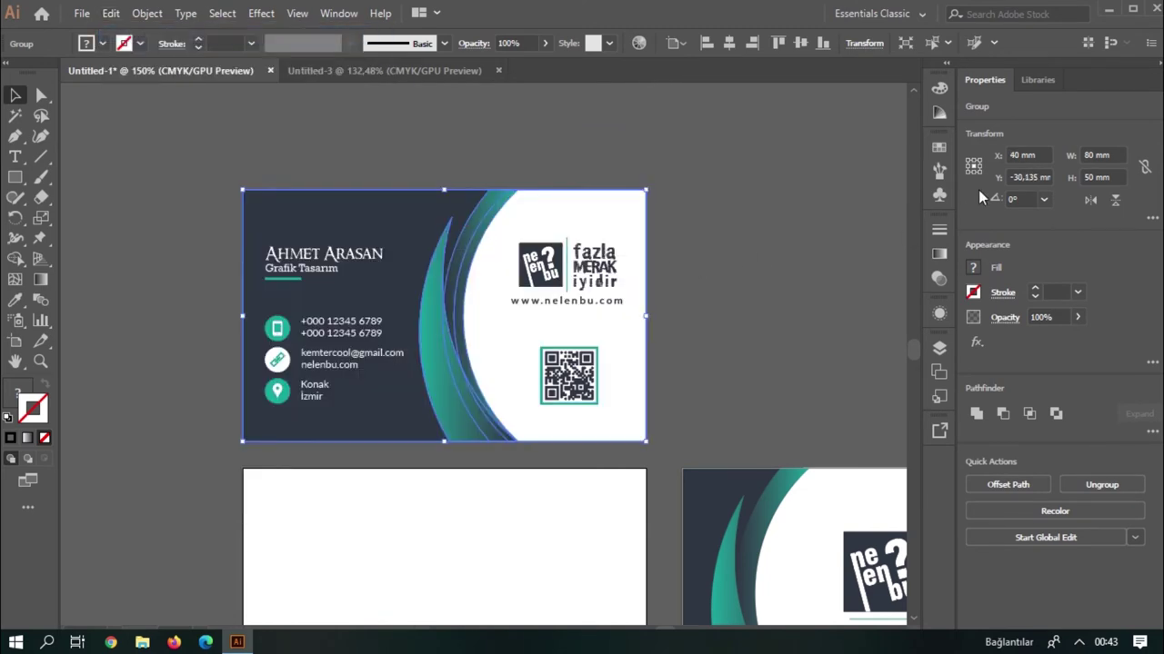
click(1098, 156)
text(86)
key(Tab)
text(56)
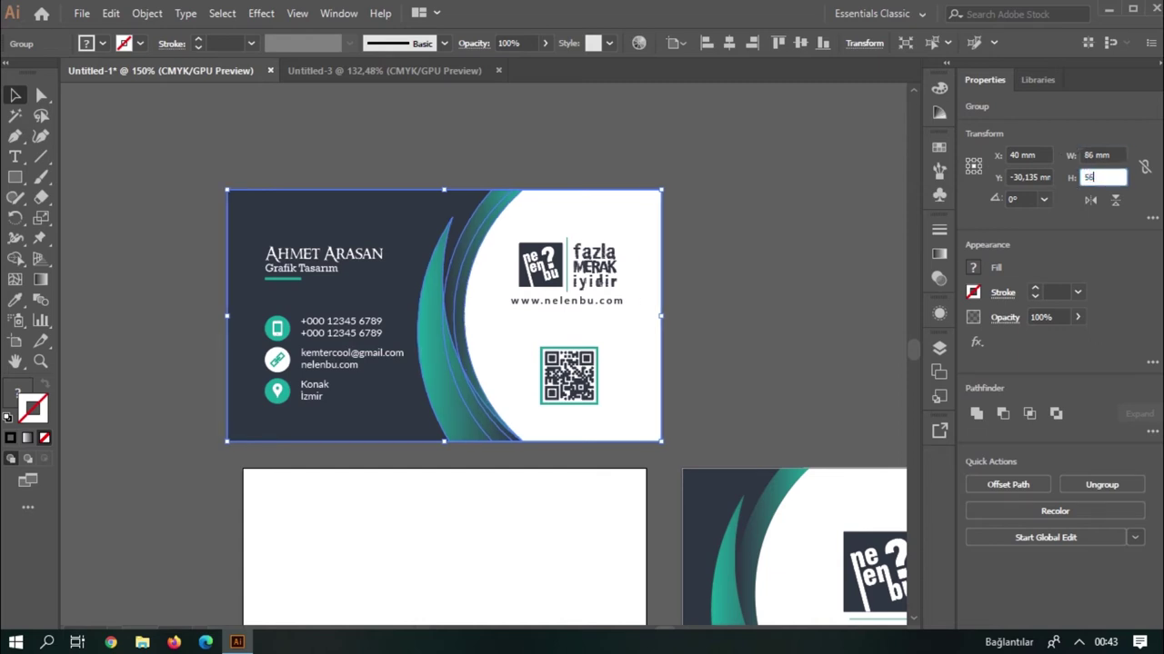
key(Return)
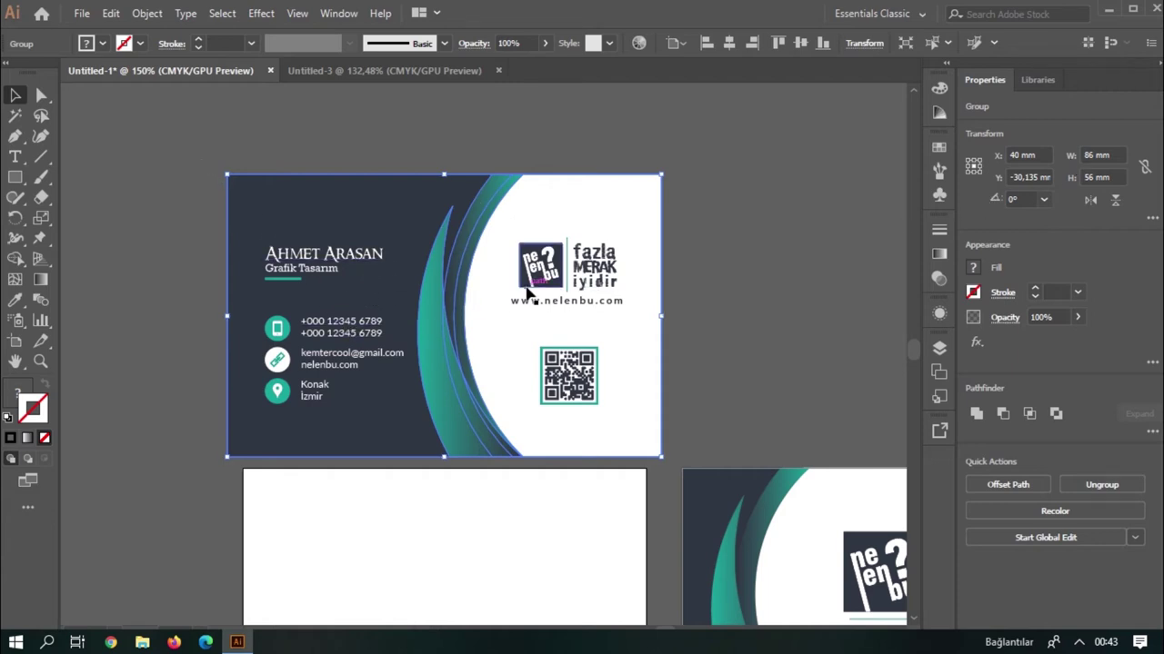
- Select the back card's logo and text group, undoing an accidental move of it
scroll(576, 403, down, 3)
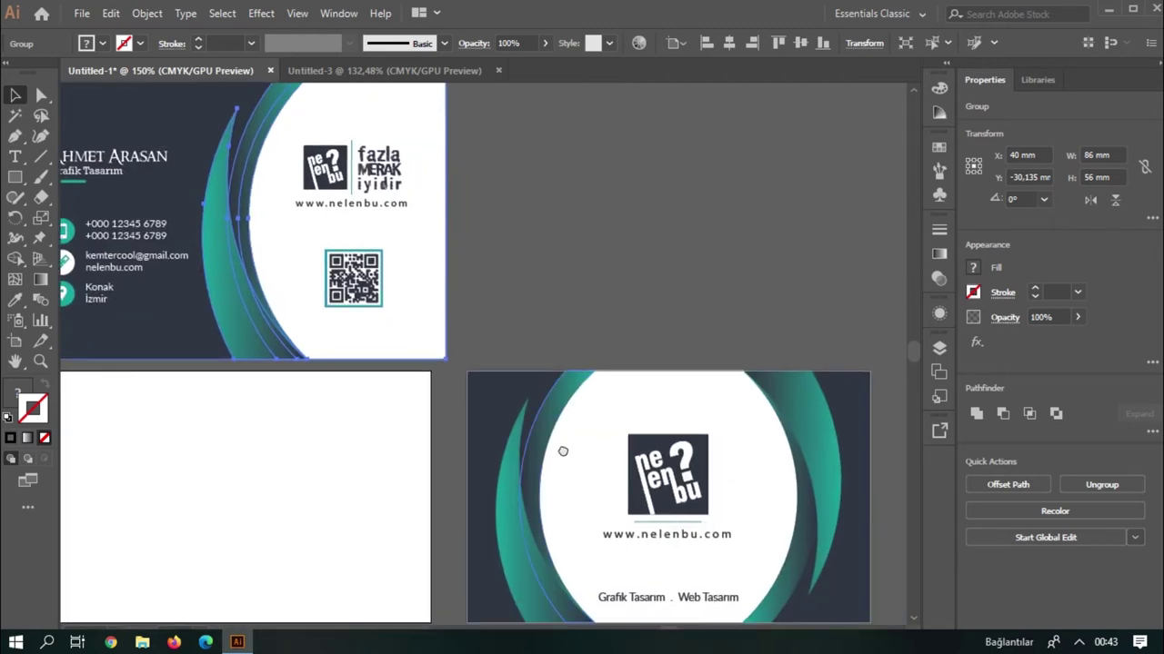
scroll(560, 449, down, 2)
click(578, 422)
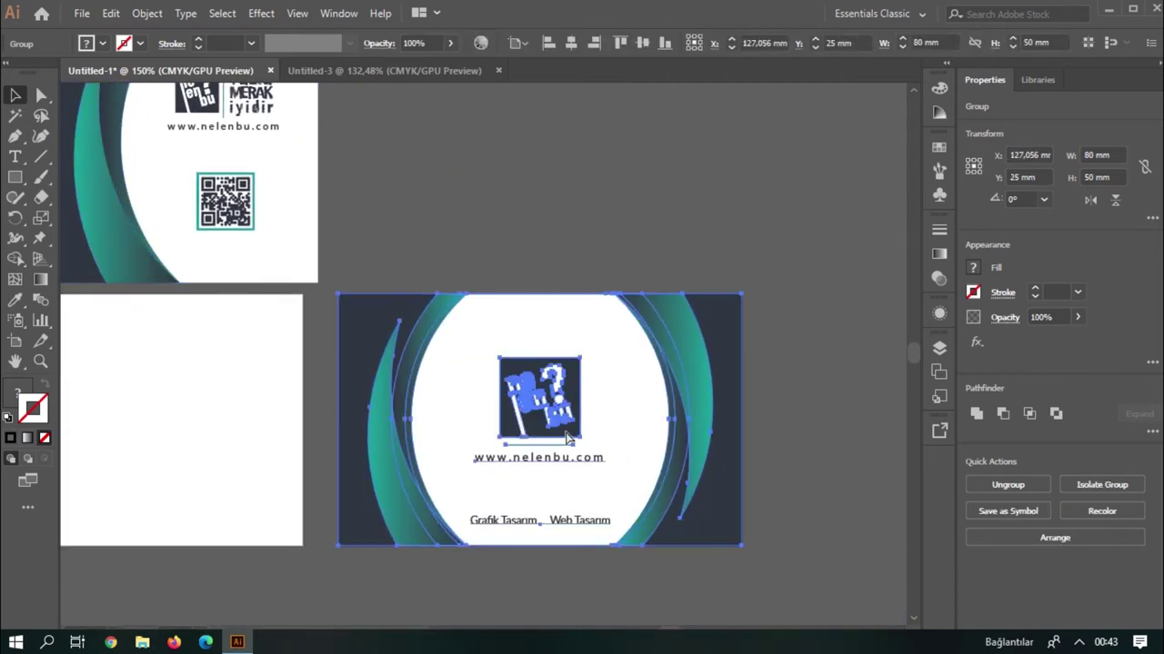
key(ctrl+shift+a)
click(561, 427)
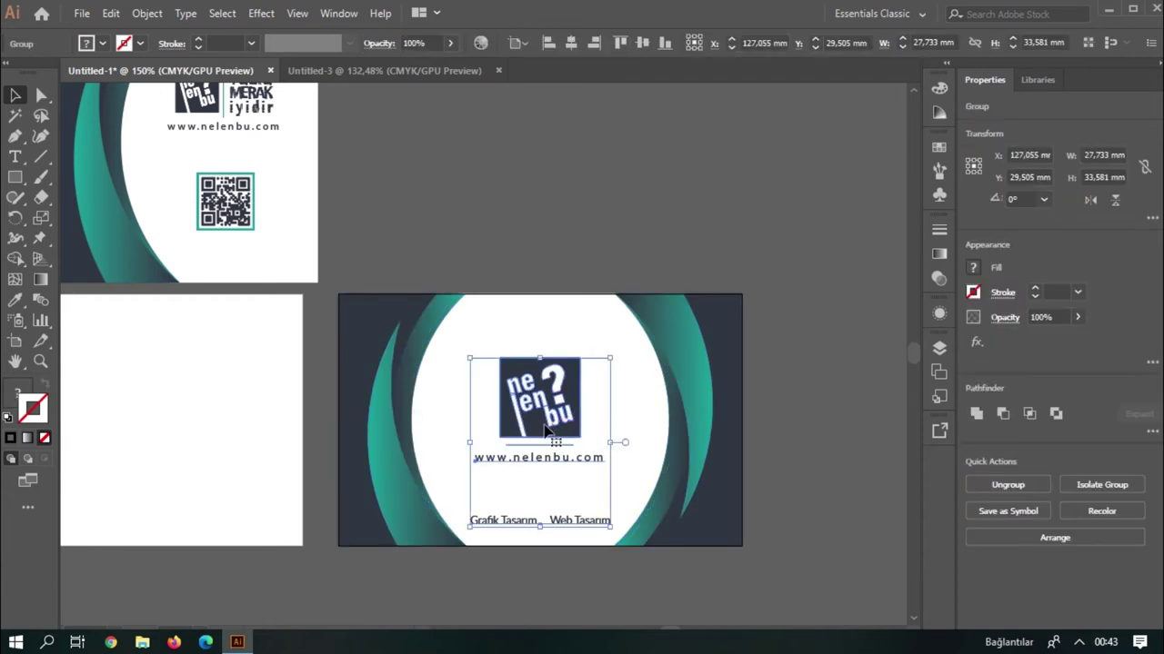
drag(561, 428, 574, 399)
click(110, 12)
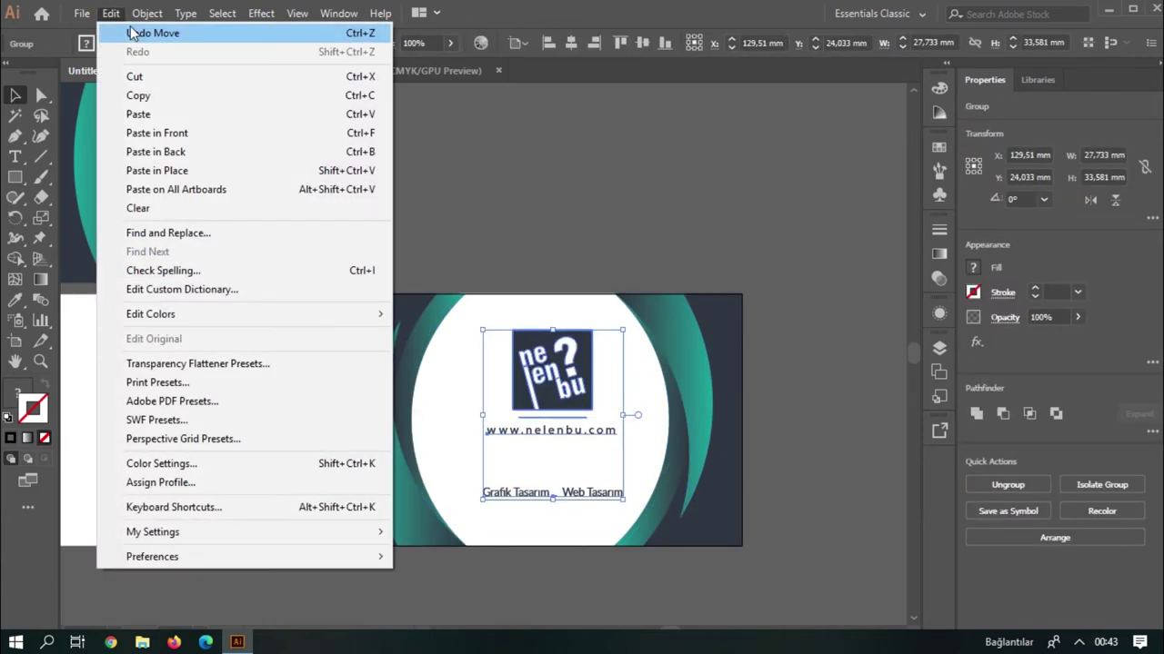
click(182, 28)
- Move the whole back card group up beside the front card
click(701, 419)
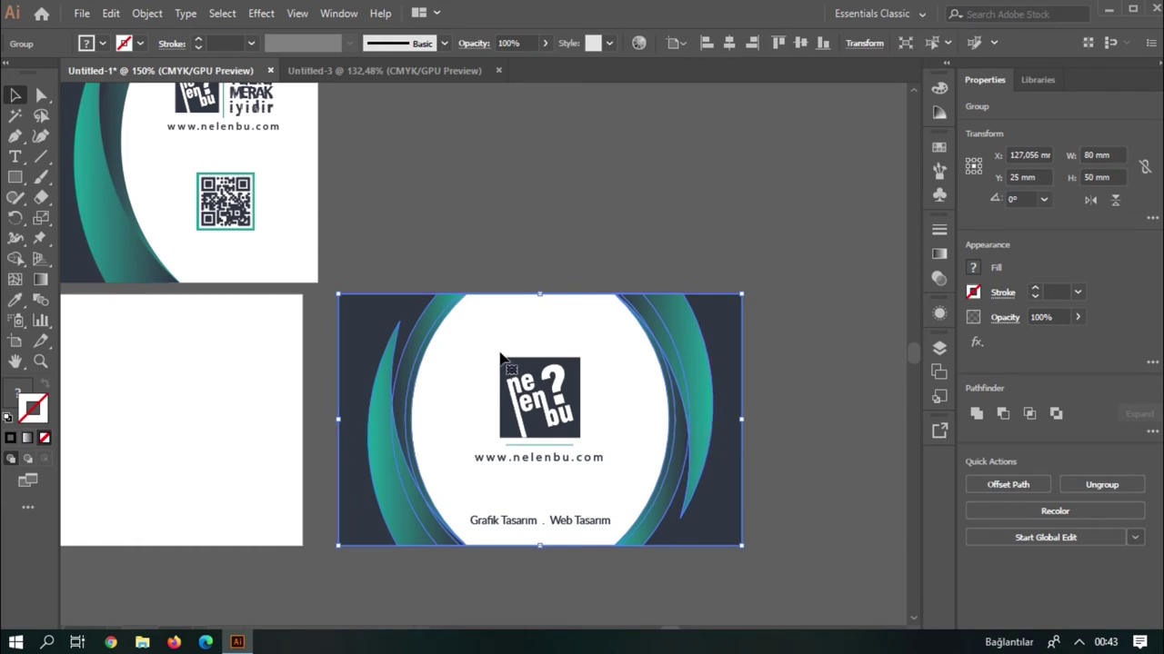
key(ctrl+z)
click(110, 12)
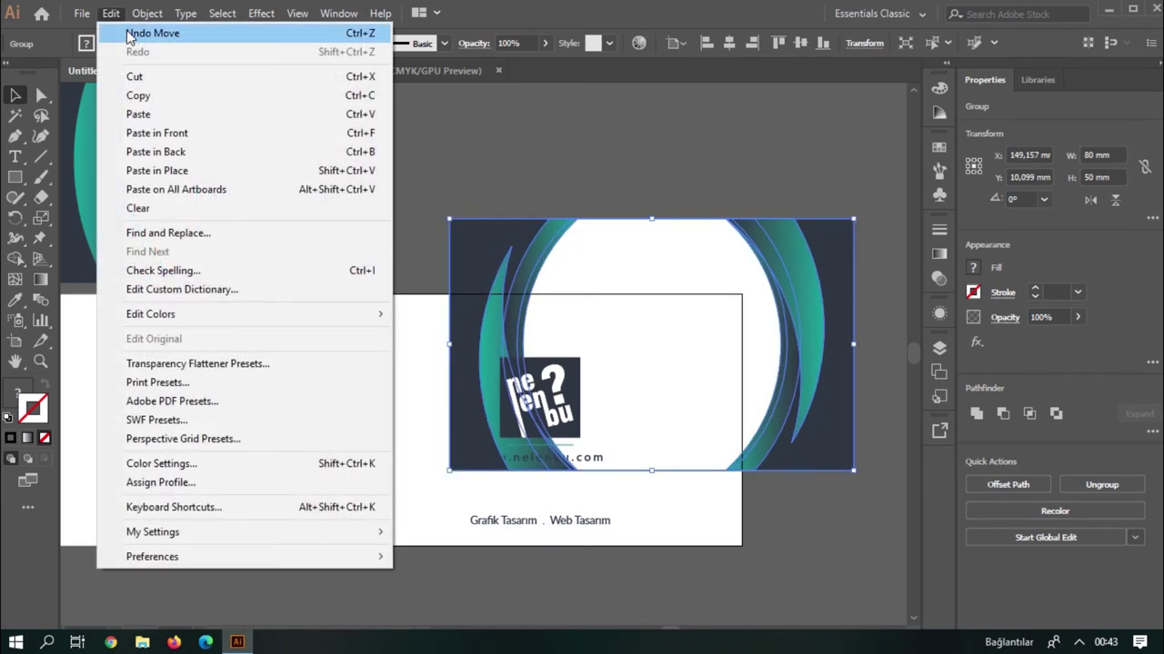
click(146, 33)
key(ctrl+minus)
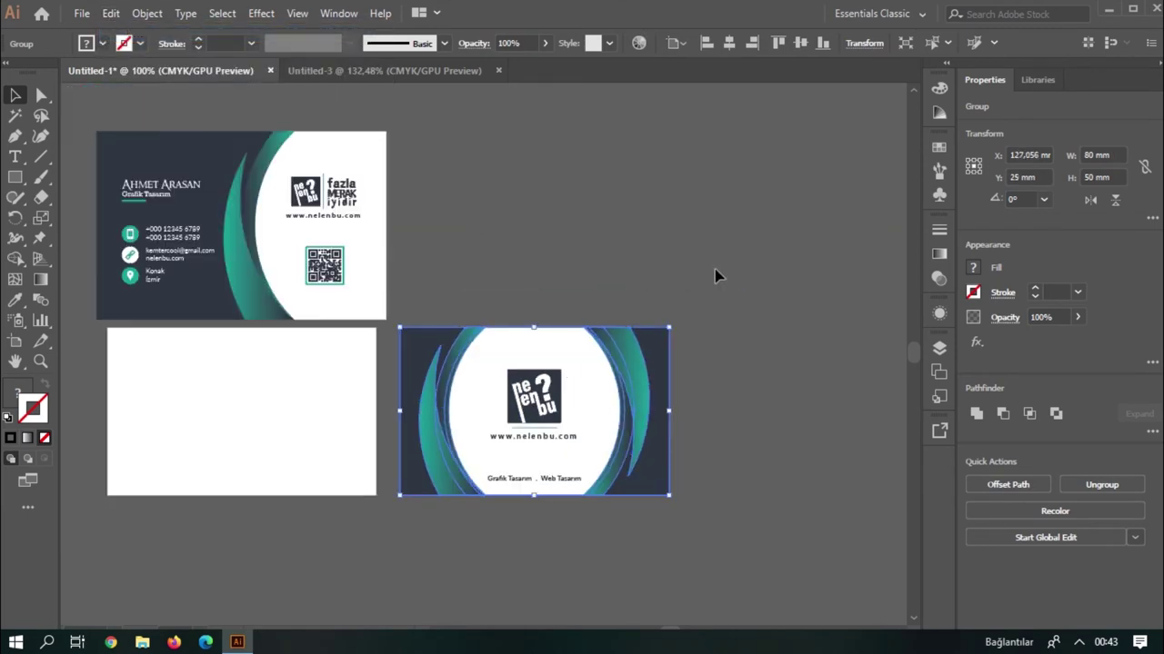
drag(542, 468, 641, 269)
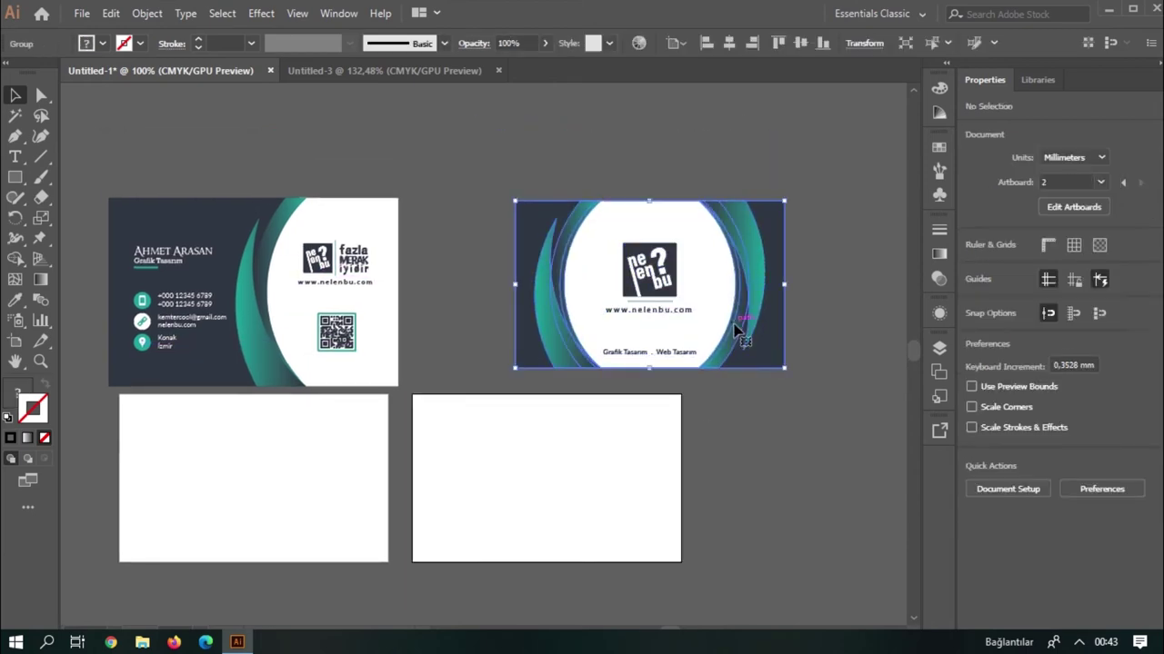
click(1116, 155)
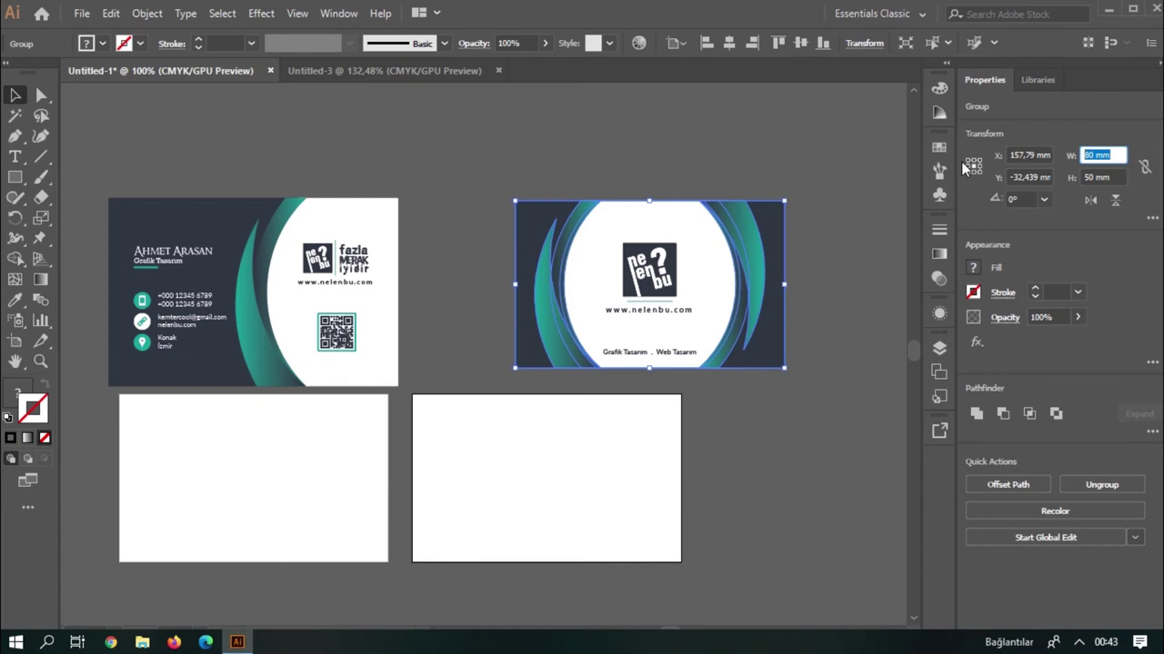
- Resize the back card to 86 × 56 mm and group all its pieces
text(86)
key(Tab)
text(5)
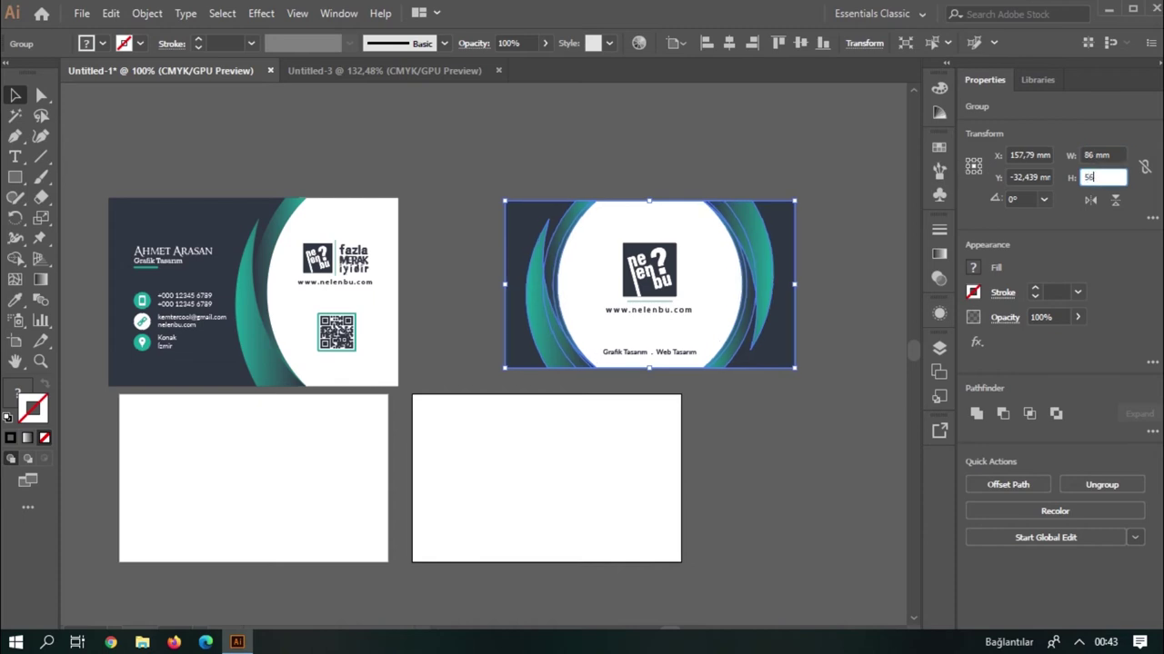
key(Return)
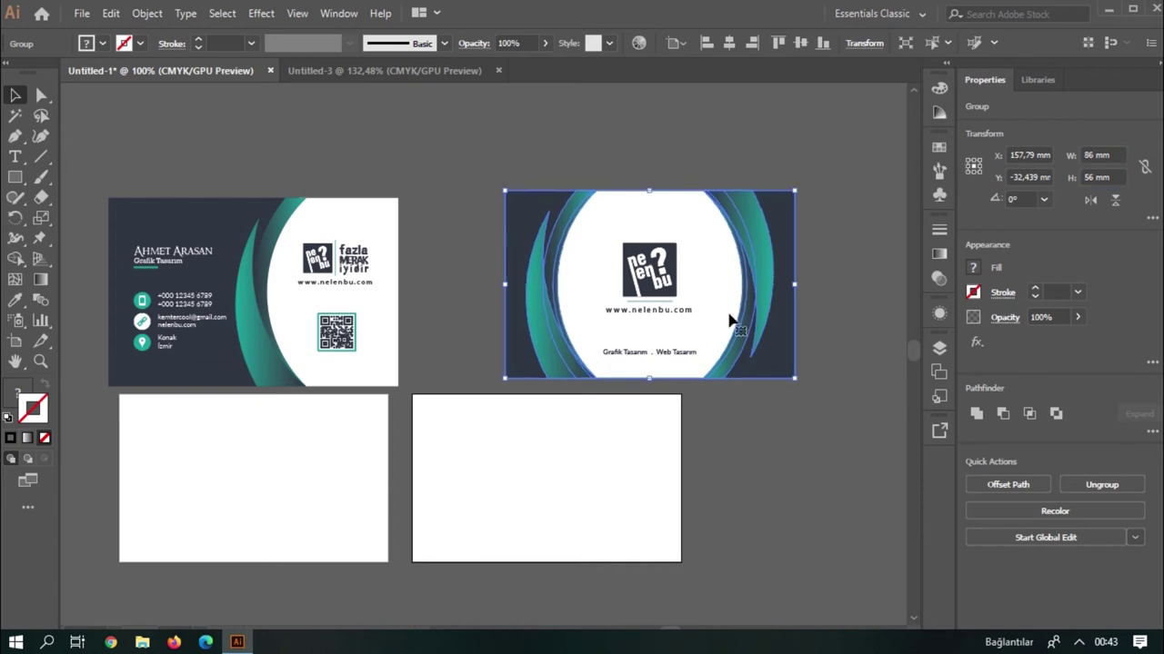
drag(498, 186, 820, 414)
key(ctrl+g)
- Select both the front and back cards and switch to Untitled-3
drag(389, 390, 391, 393)
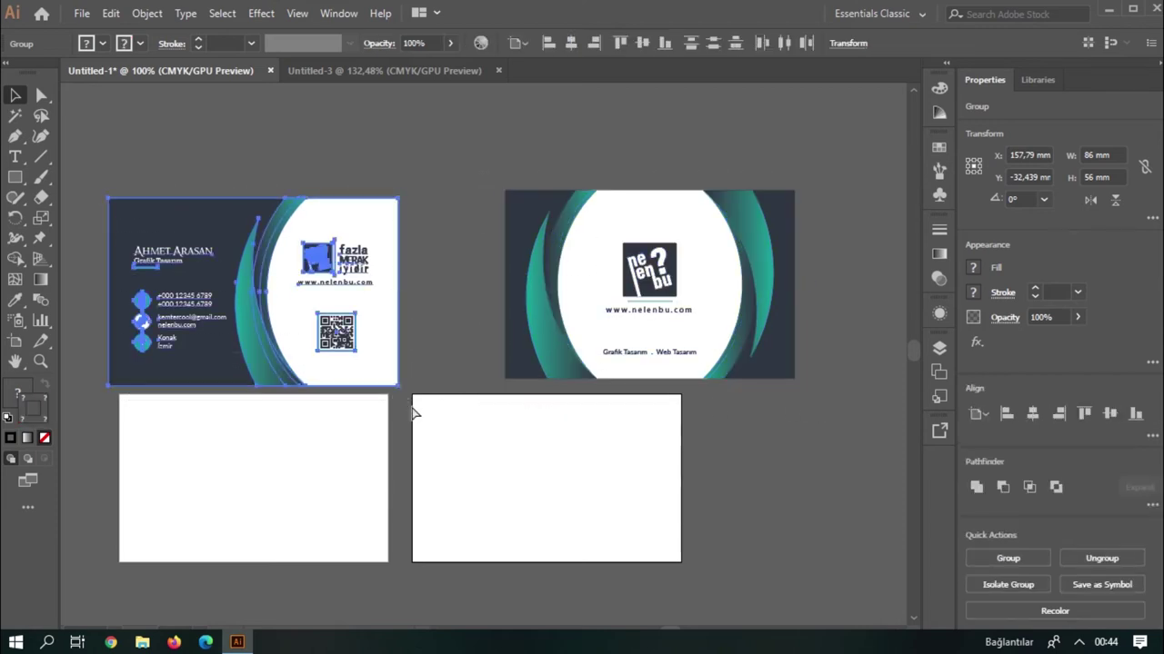
shift+click(580, 354)
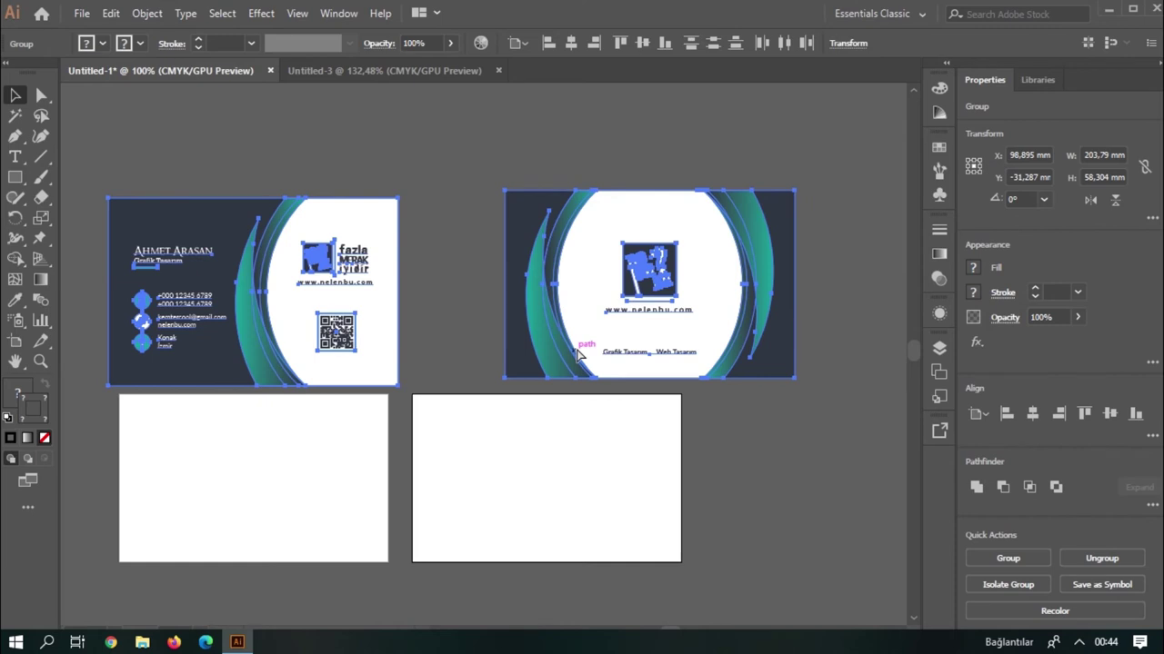
click(381, 73)
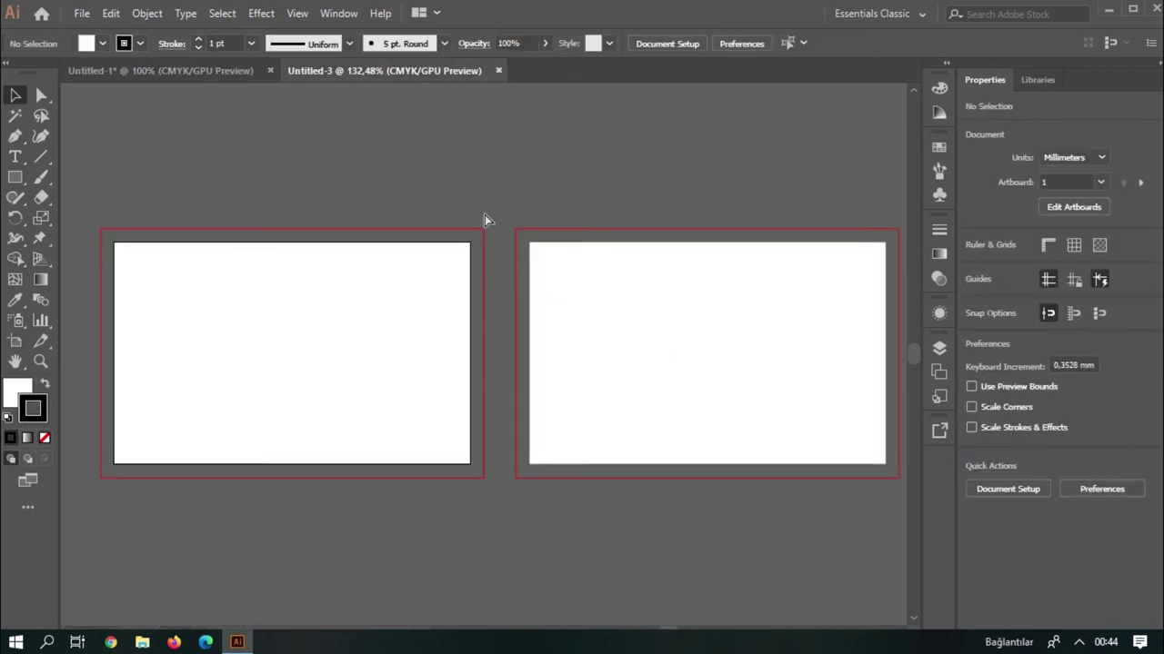
- Paste both cards into Untitled-3 at 100% and drag each above the artboards
key(ctrl+v)
key(ctrl+1)
click(611, 296)
drag(706, 338, 697, 136)
mouse_move(488, 372)
mouse_down()
mouse_move(412, 239)
mouse_move(509, 234)
mouse_up()
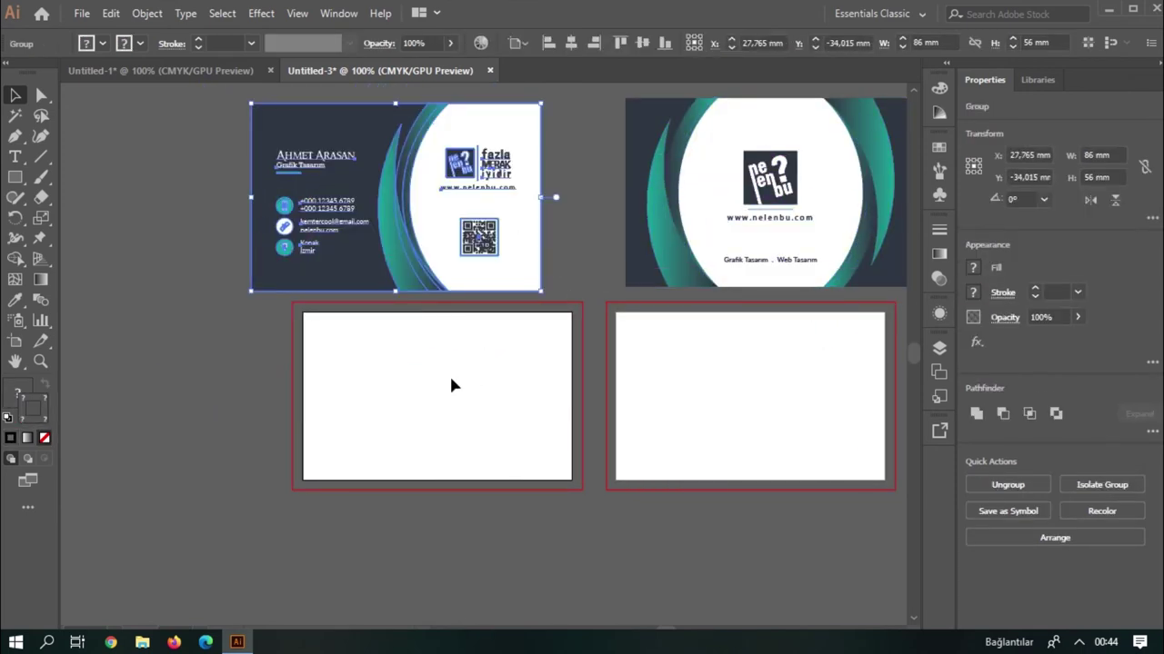
click(485, 357)
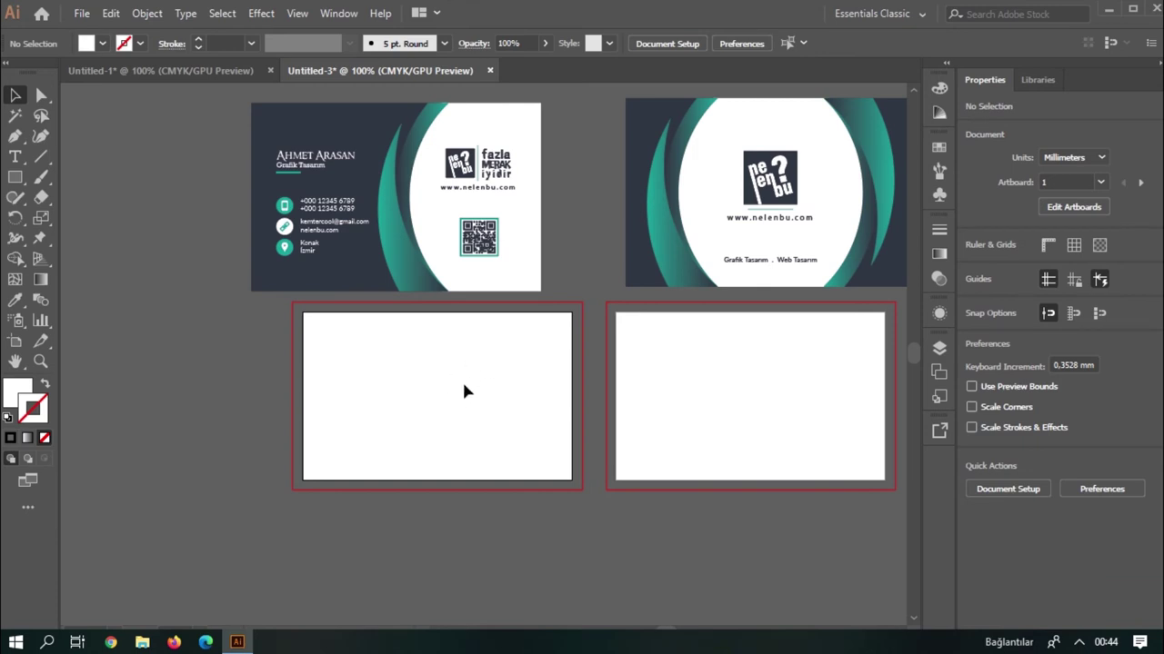
click(427, 182)
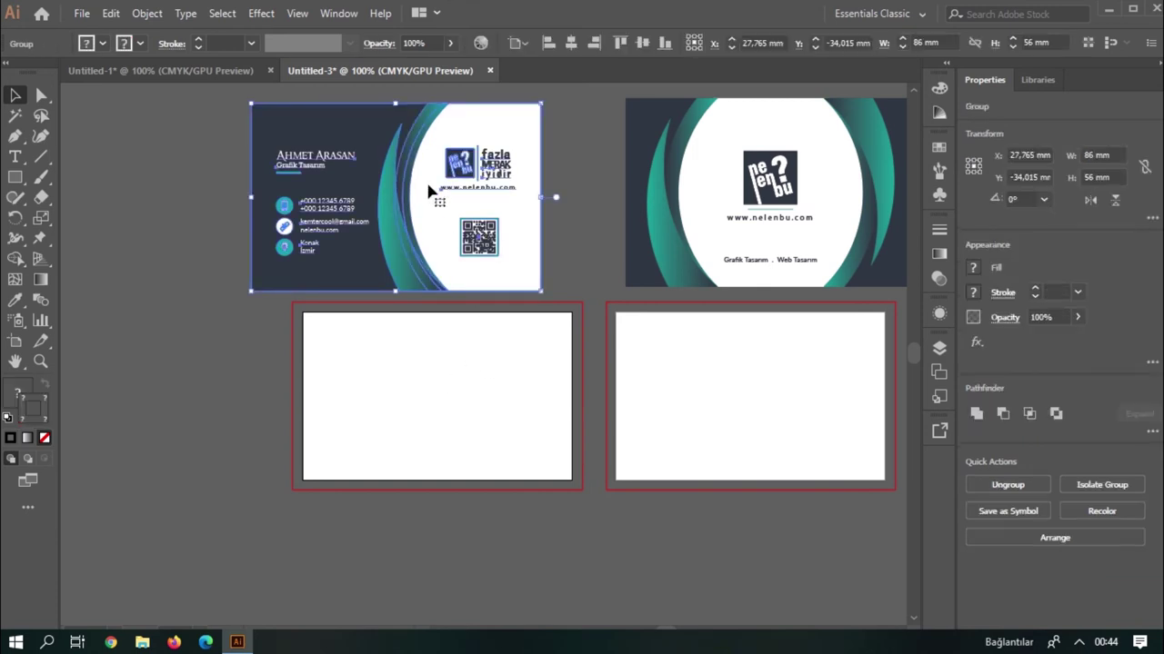
- Centre the front card horizontally and vertically on the first artboard, aligned to artboard
click(570, 43)
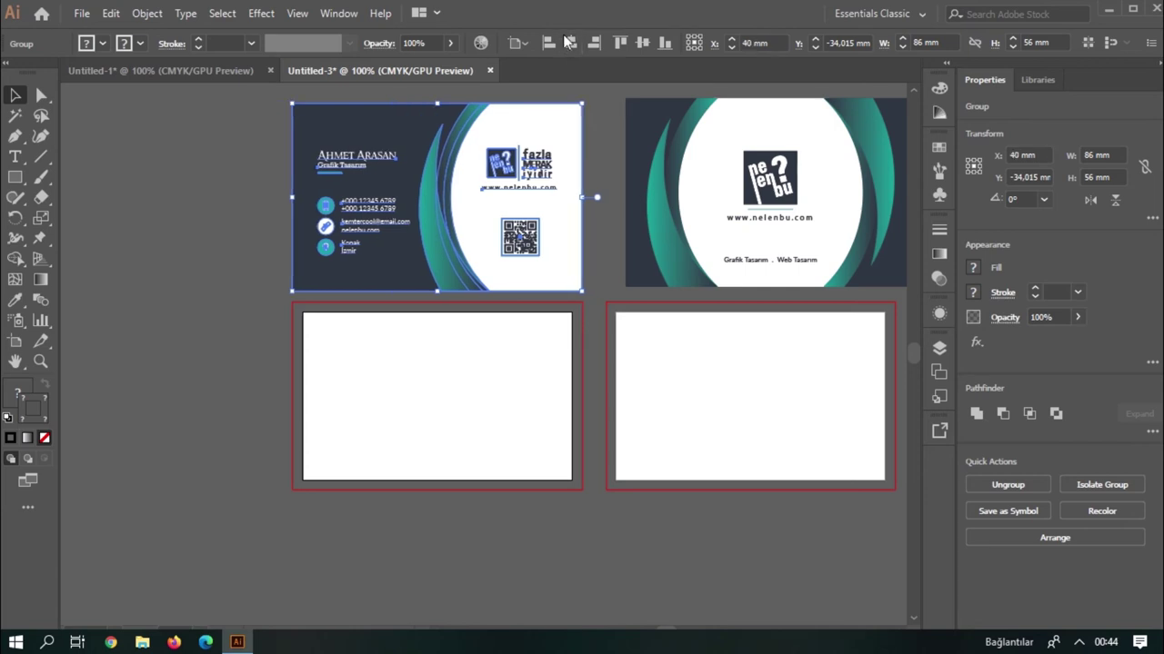
click(520, 46)
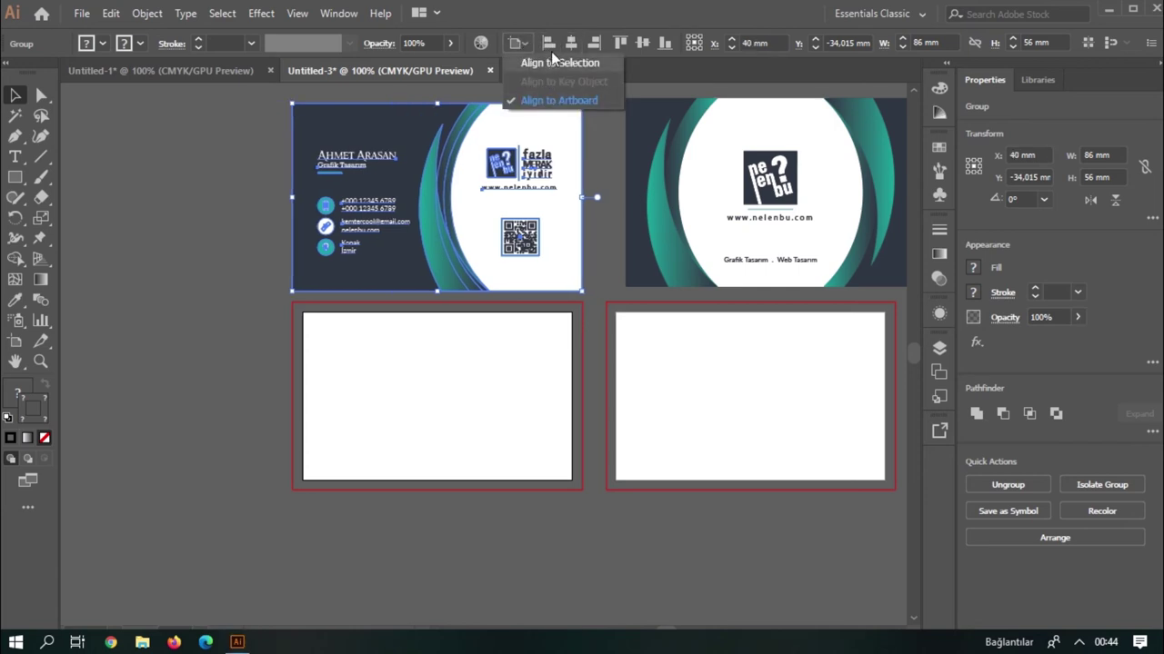
click(553, 60)
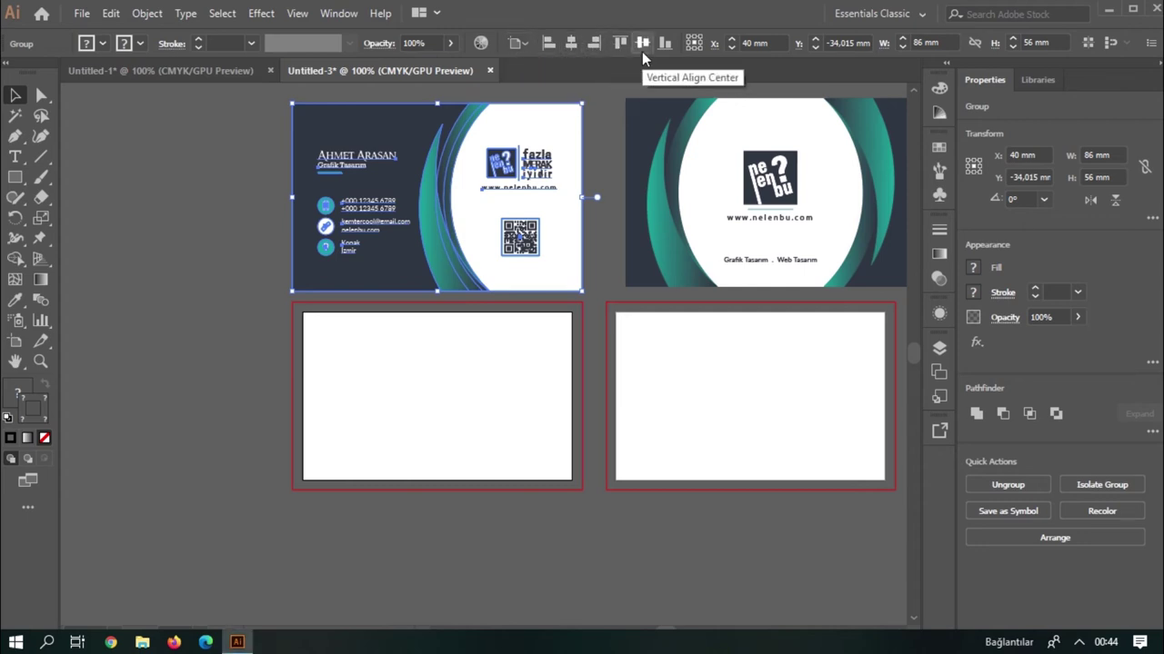
click(642, 49)
mouse_move(571, 389)
mouse_down()
mouse_move(420, 364)
mouse_move(420, 380)
mouse_up()
- Select the back-side card group above the right artboard
click(581, 226)
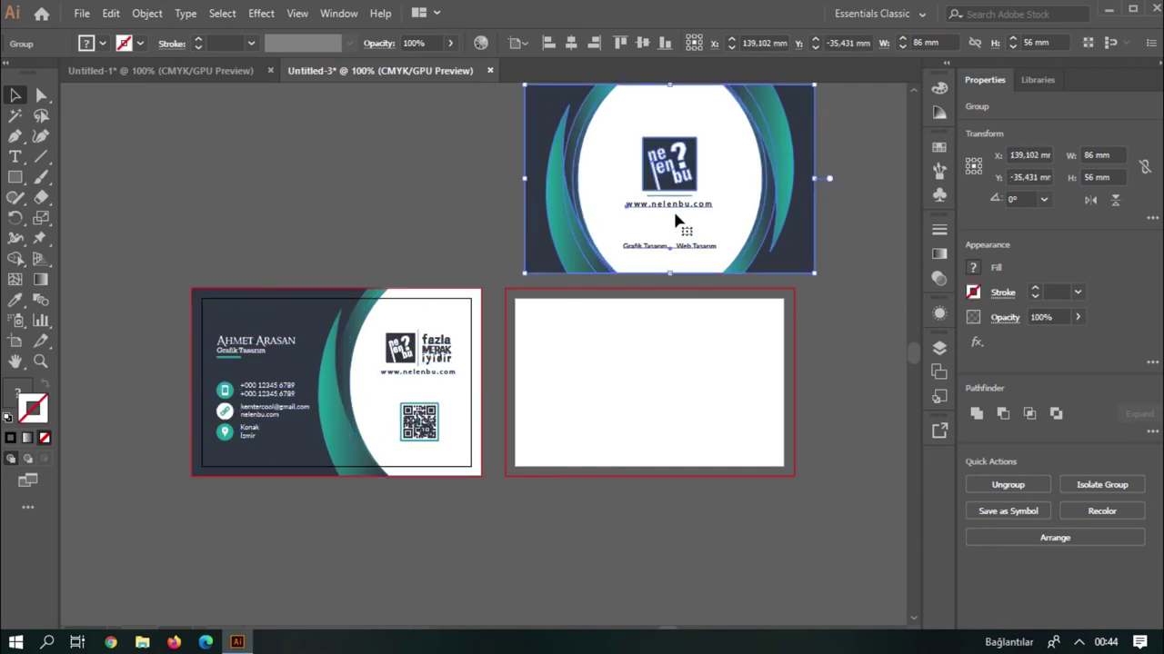
drag(655, 153, 612, 207)
click(660, 415)
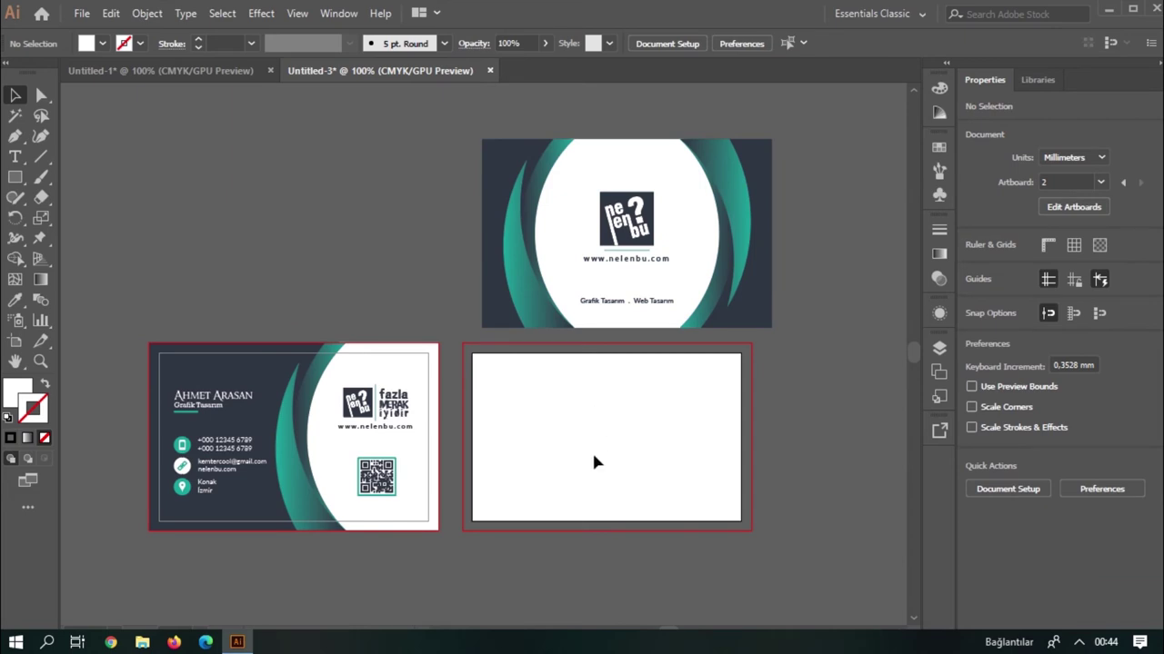
click(621, 275)
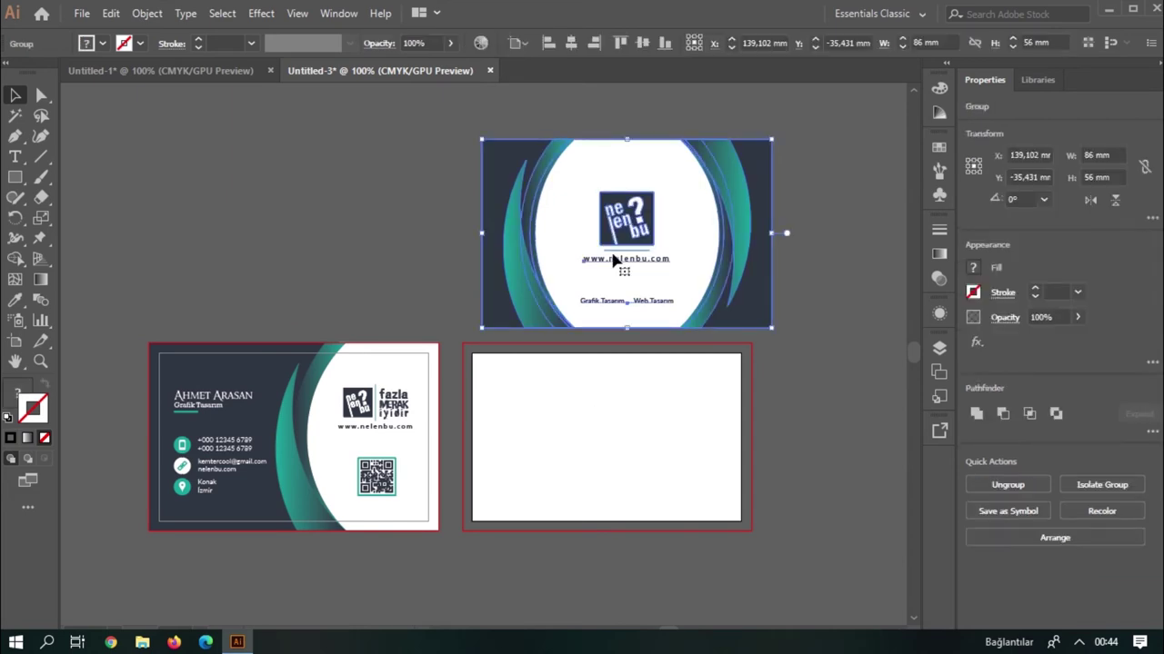
- Centre the back card horizontally and vertically on the right artboard
click(571, 42)
click(642, 43)
key(ctrl+0)
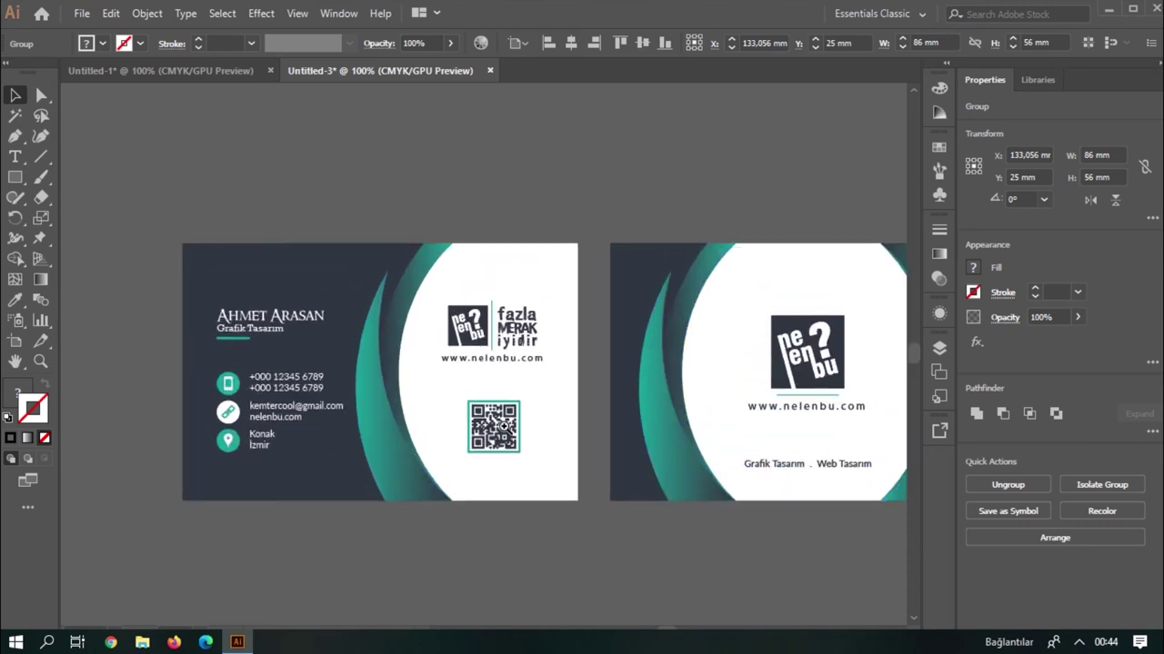
key(ctrl+plus)
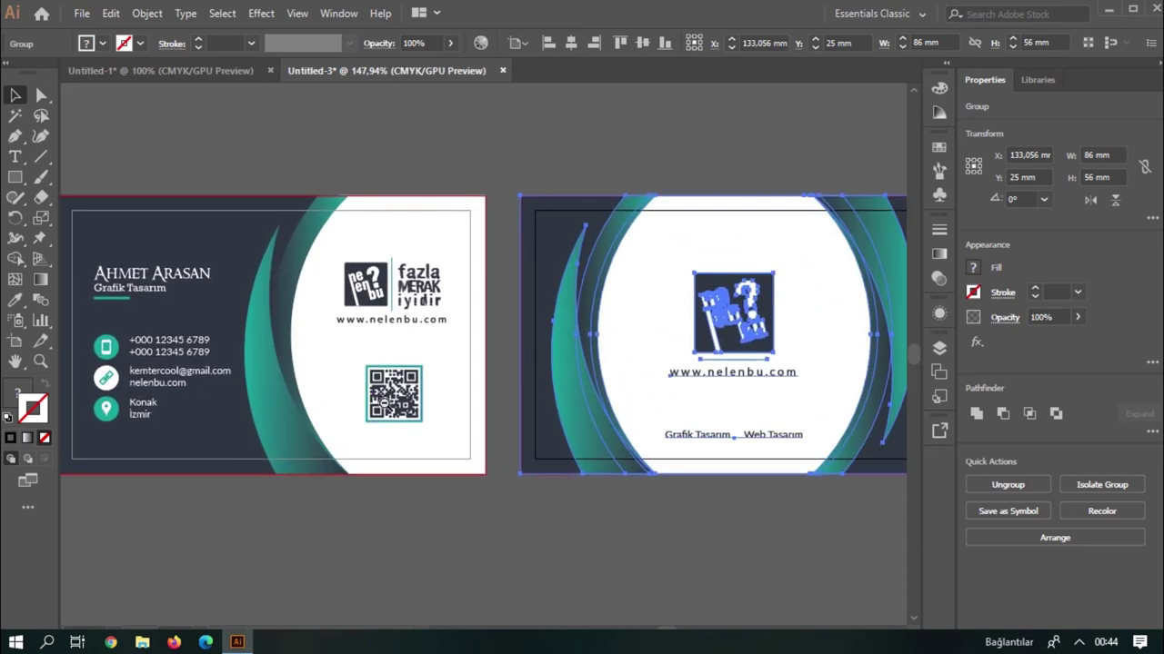
key(ctrl+minus)
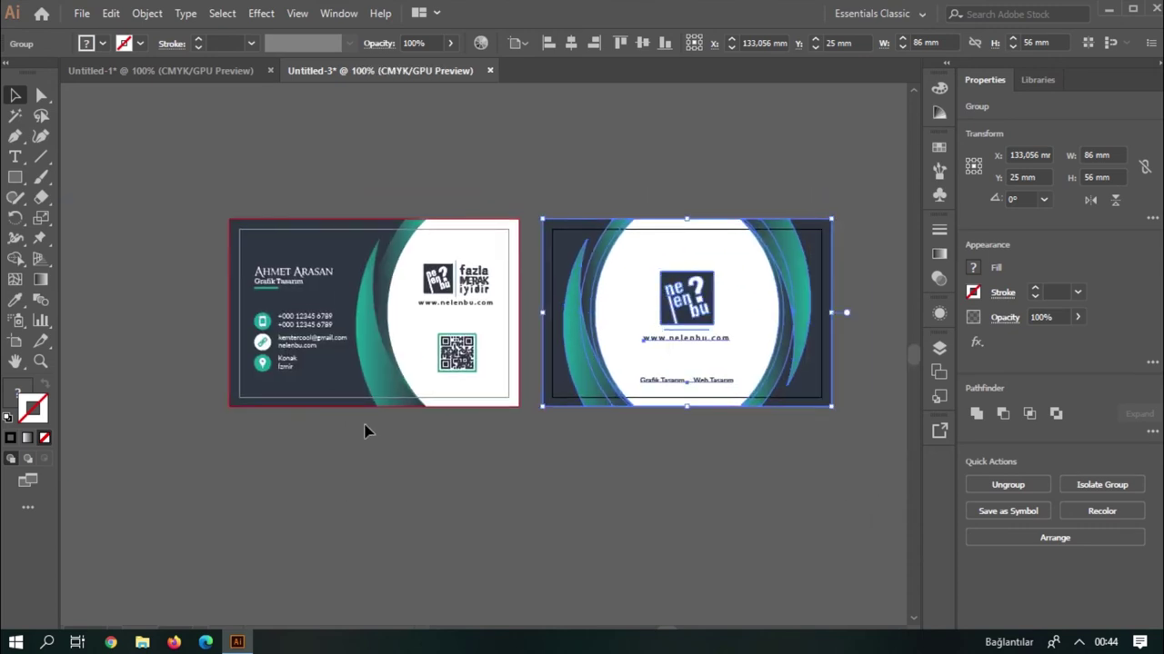
click(364, 431)
- Zoom and scroll to check both cards sitting side by side
key(ctrl+plus)
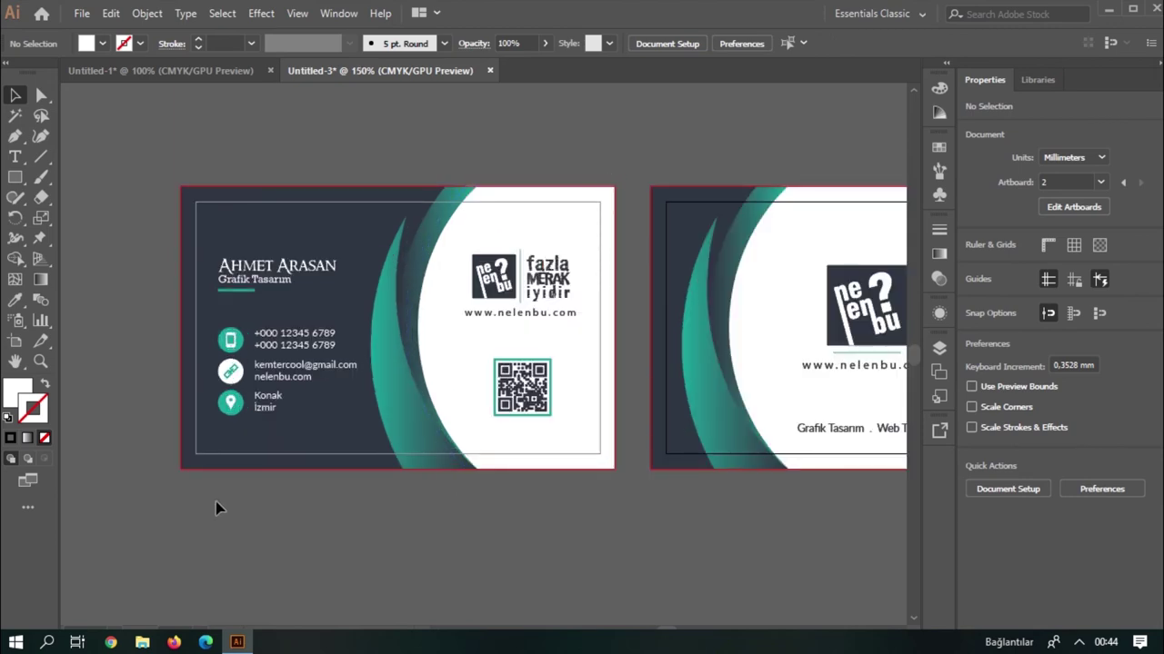
scroll(590, 291, right, 3)
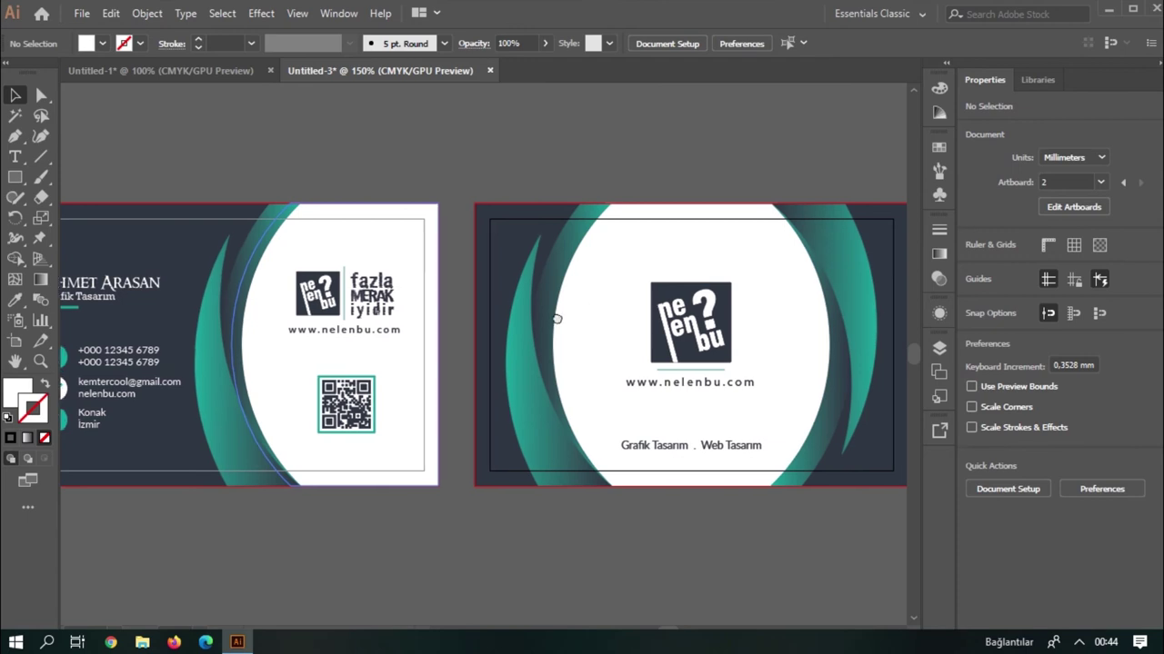
scroll(556, 318, left, 2)
scroll(494, 327, left, 3)
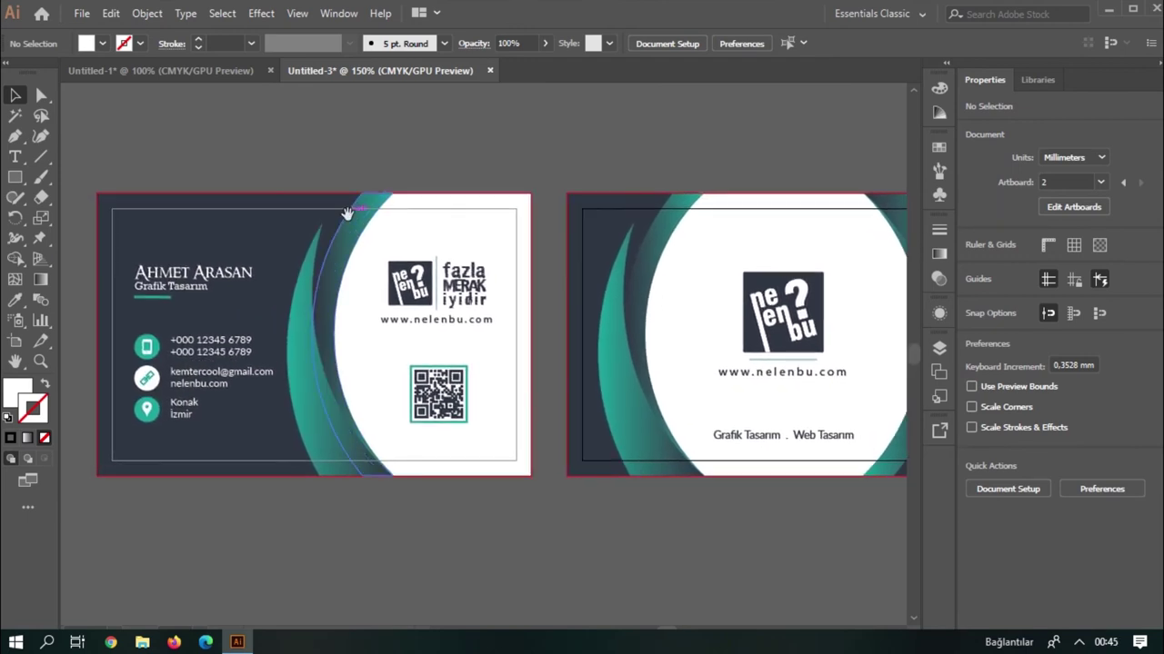
key(ctrl+minus)
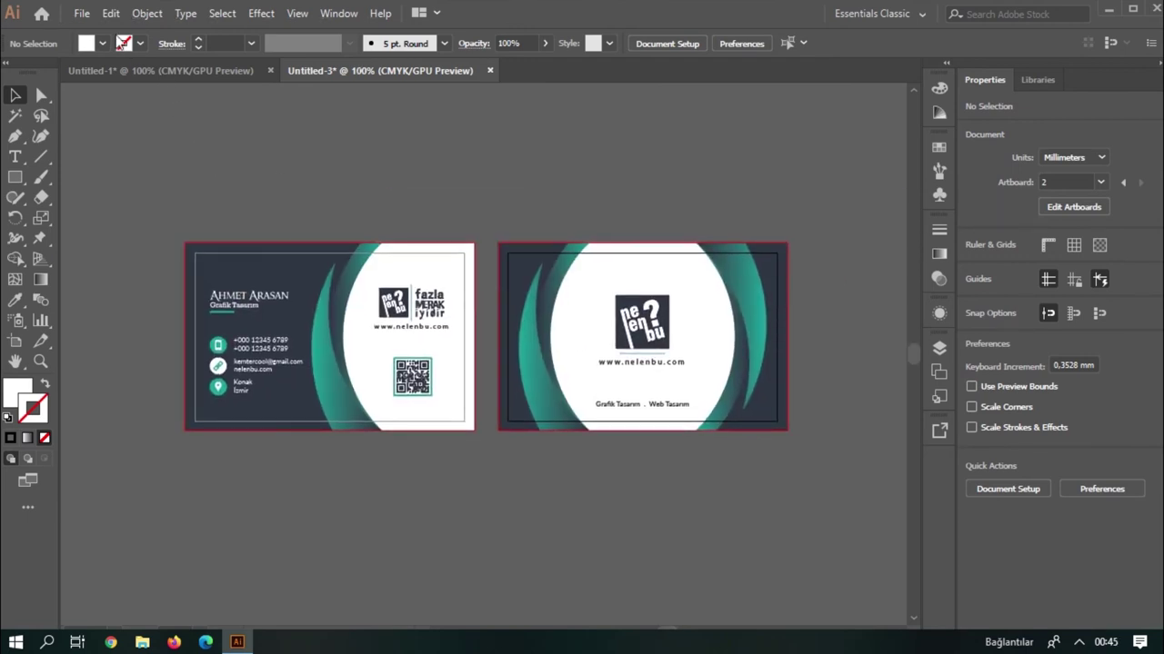
click(82, 13)
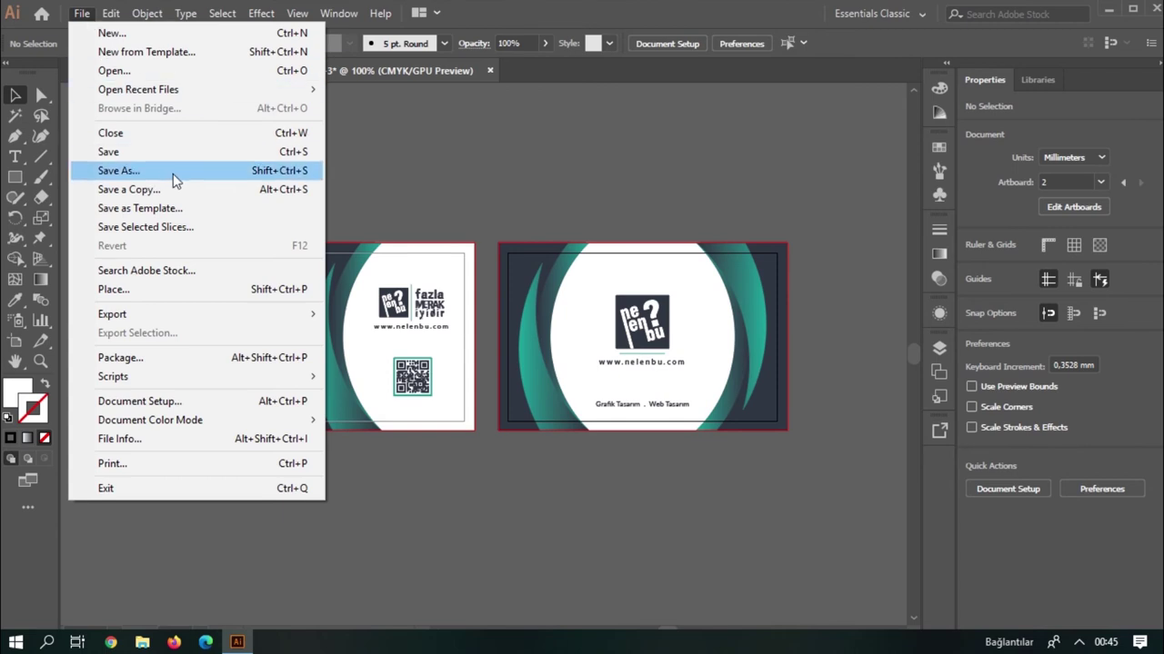
- Save the document as Untitled-3.pdf with the Adobe PDF (*.PDF) file type
click(173, 174)
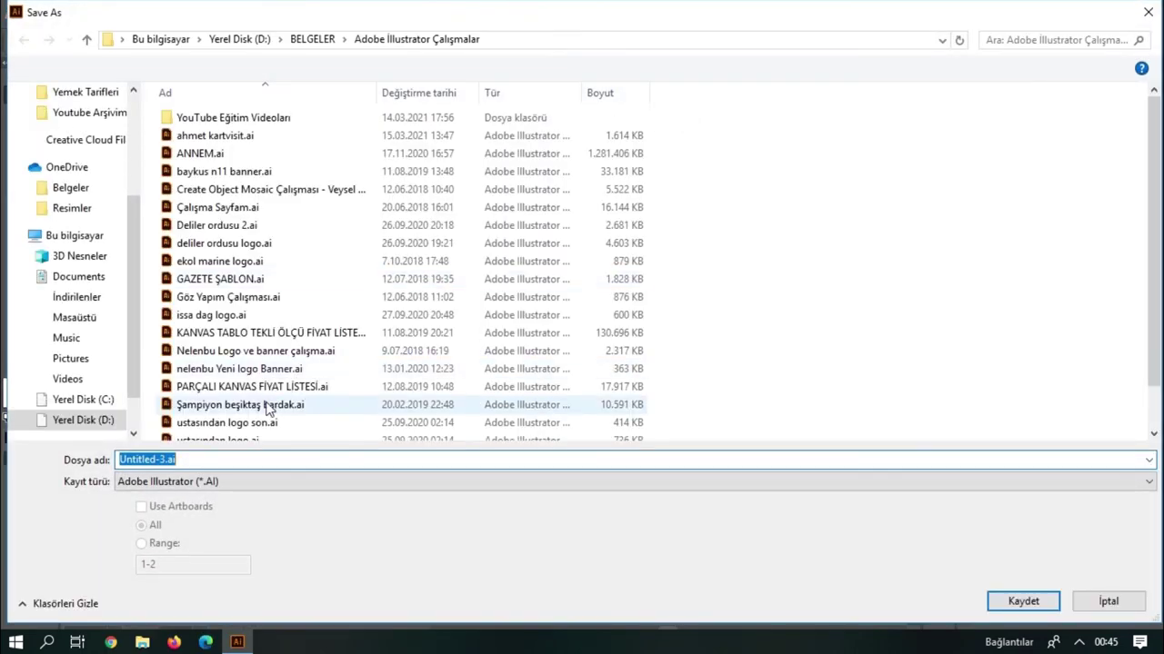
click(260, 481)
click(254, 506)
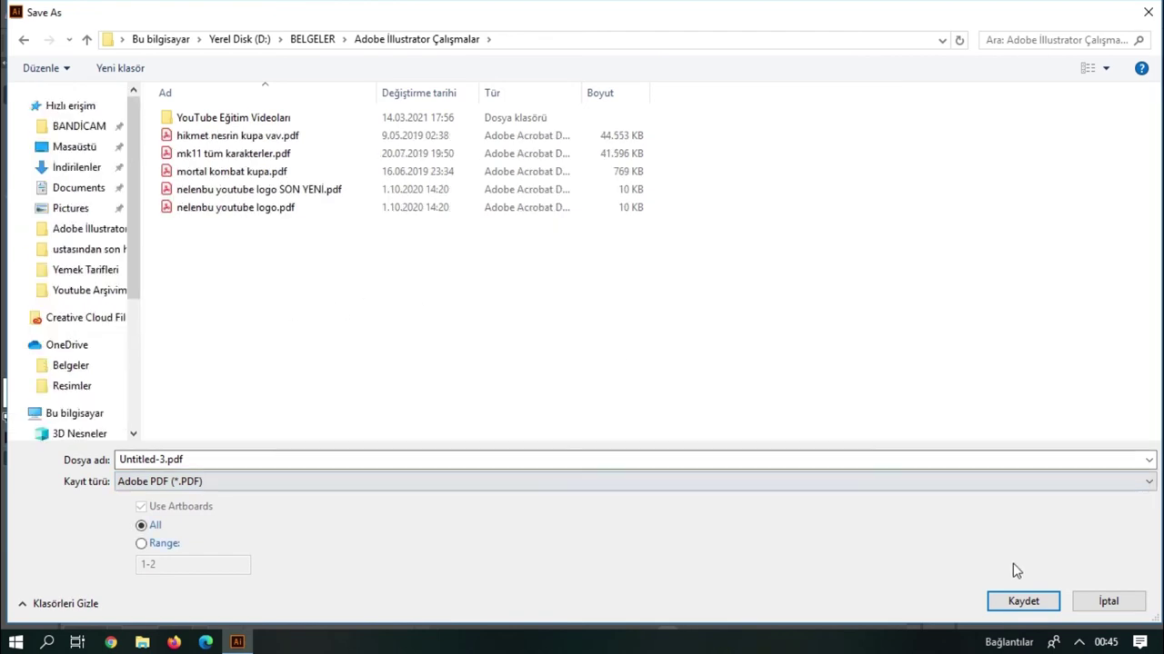
click(1021, 605)
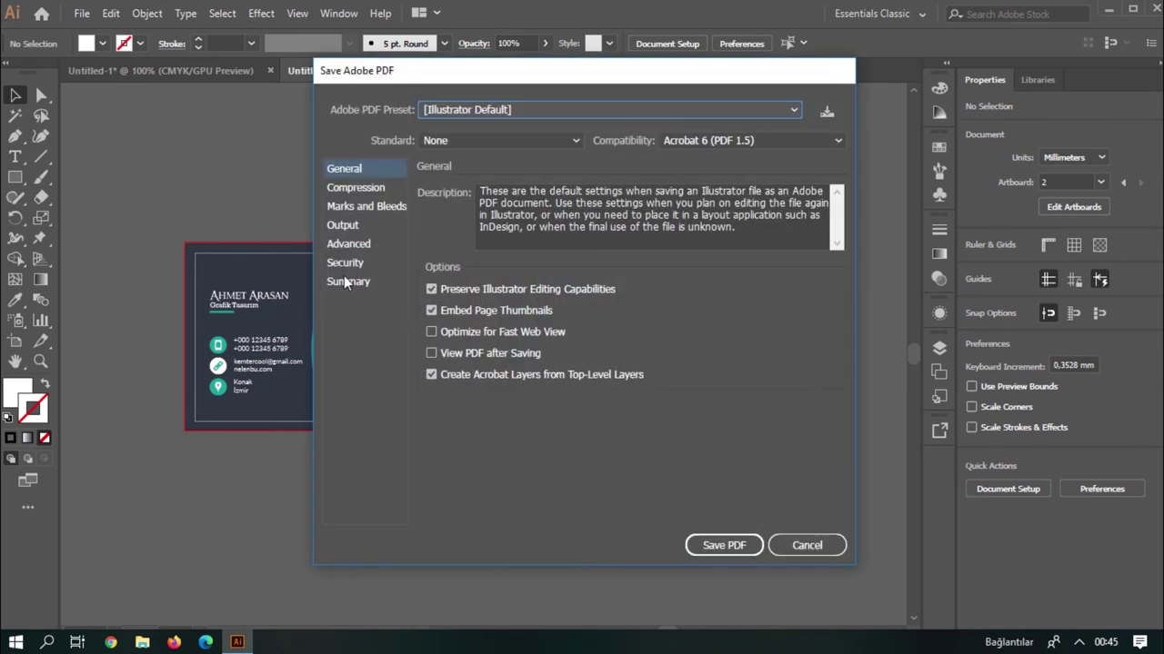
- Turn on All Printer's Marks, keep the document bleed settings, and save the PDF
click(376, 208)
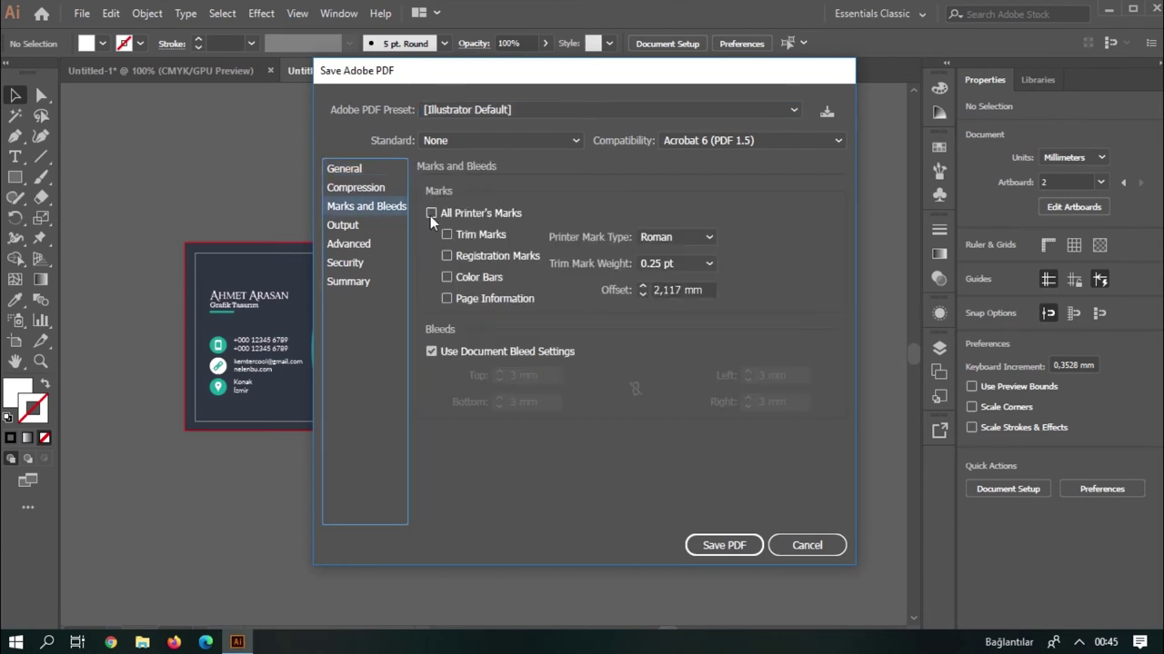
click(432, 215)
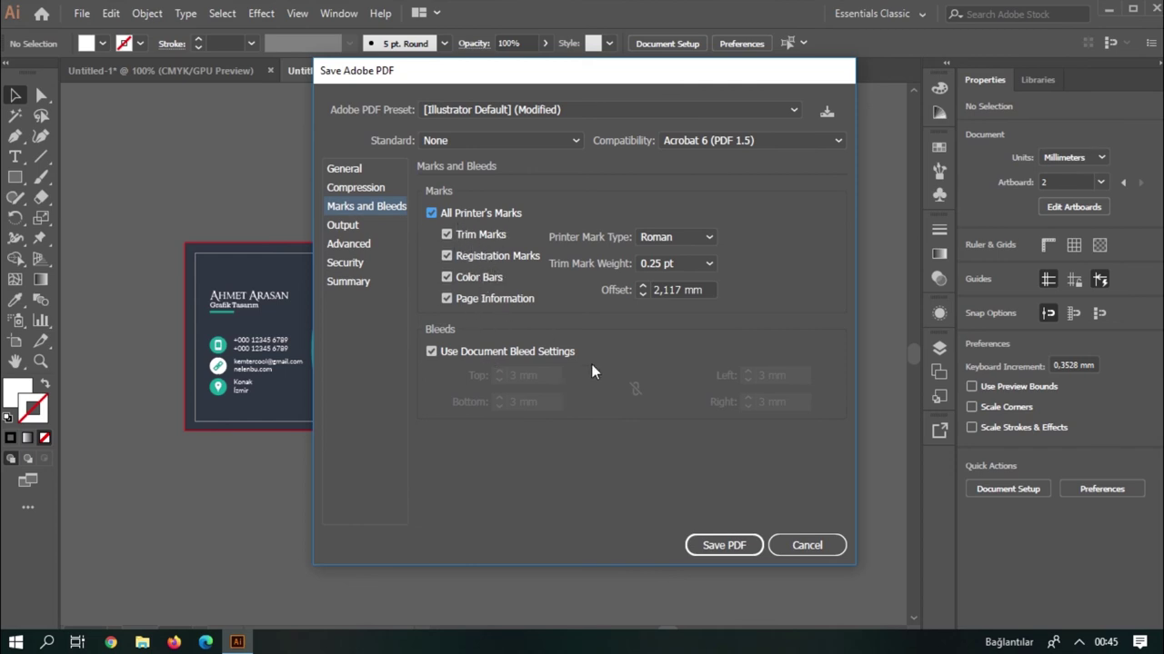
click(725, 546)
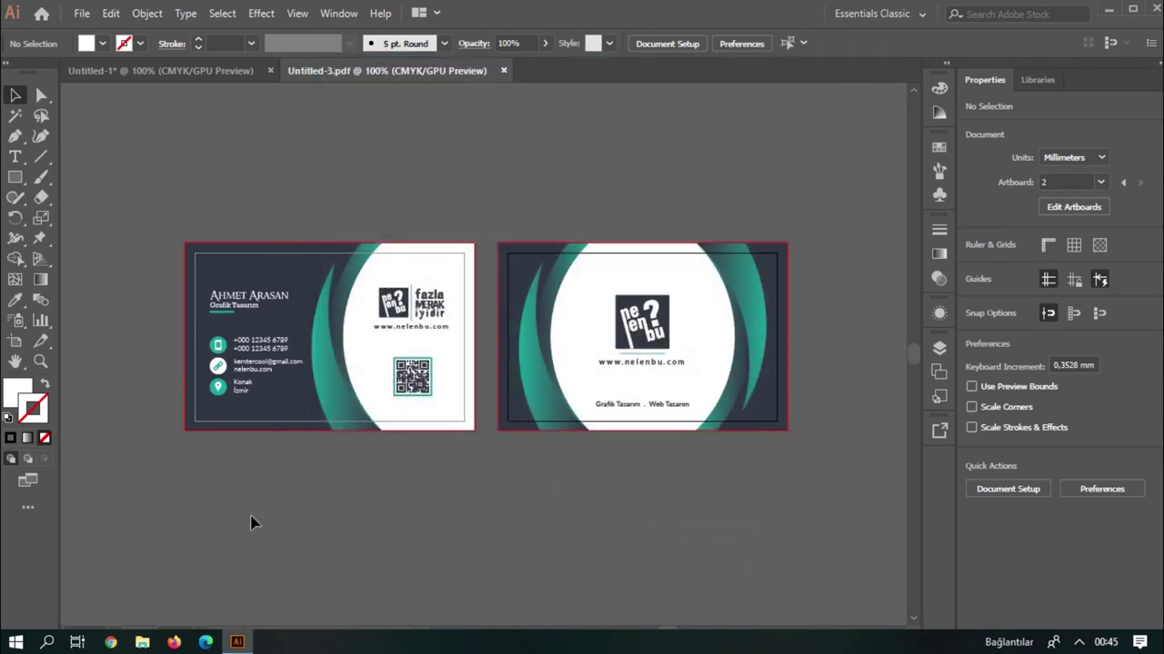
- Browse to D:\BELGELER\Adobe İllustrator Çalışmalar and open Untitled-3.pdf in Acrobat Reader
click(151, 643)
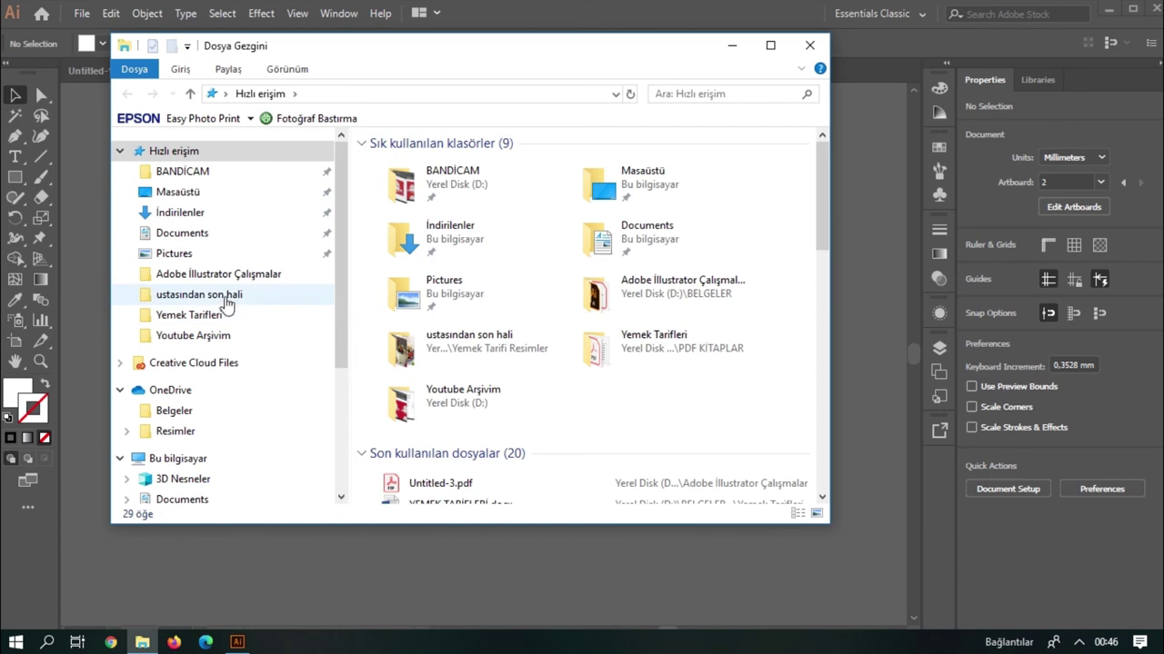
click(227, 275)
double_click(468, 163)
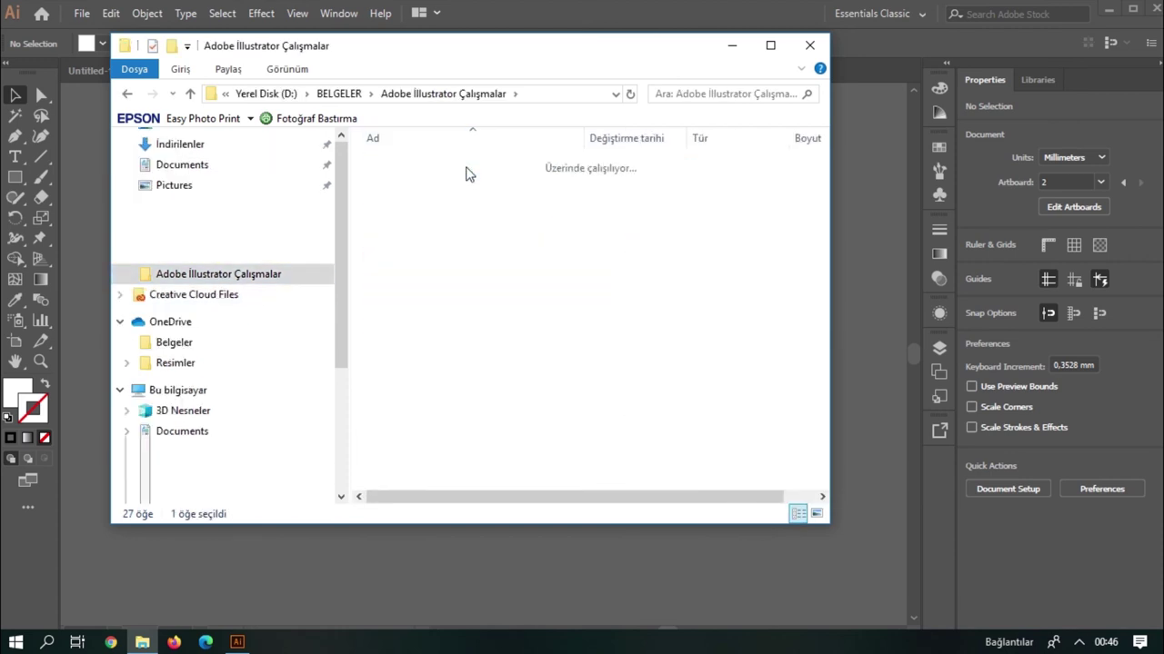
double_click(489, 53)
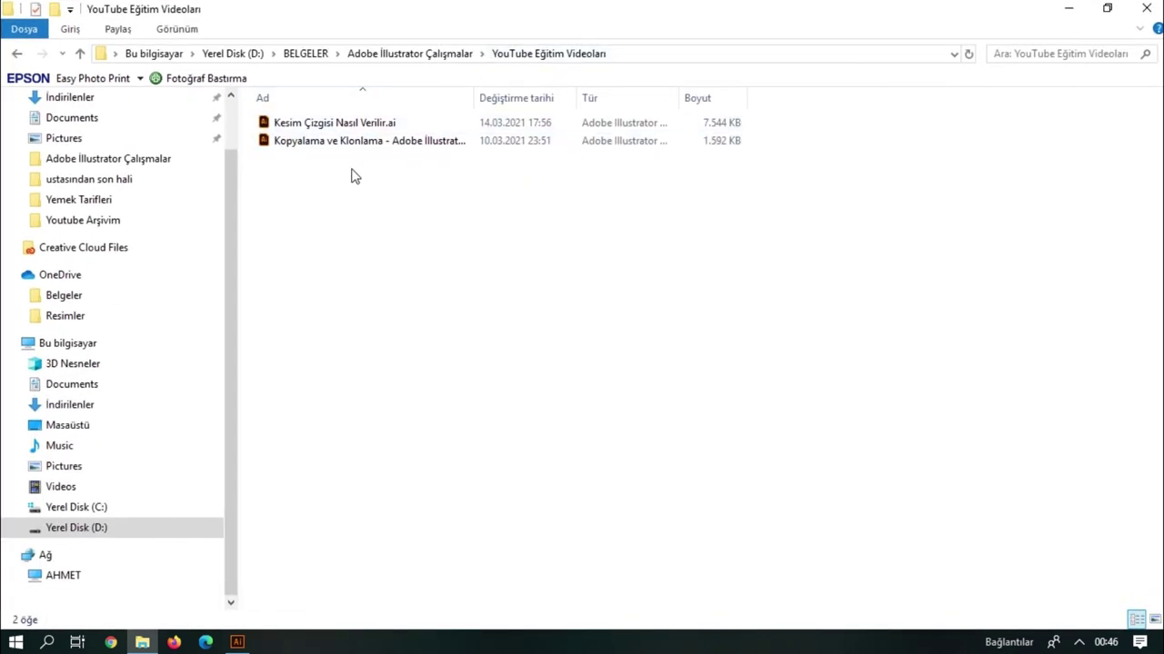
click(428, 53)
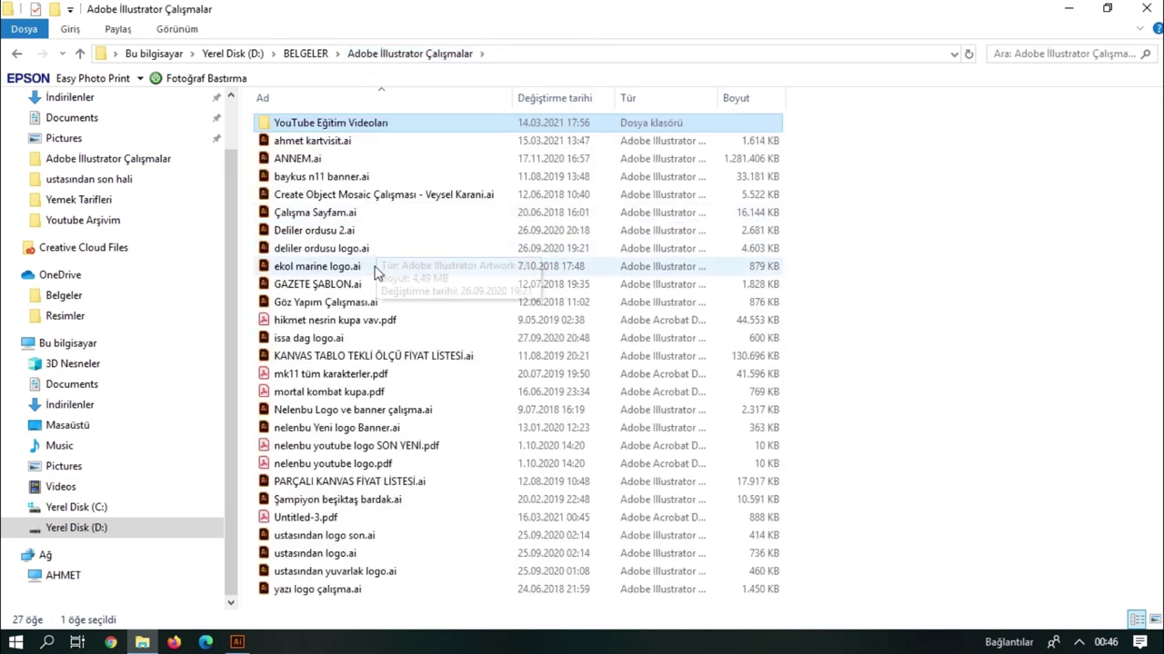
click(318, 520)
double_click(318, 522)
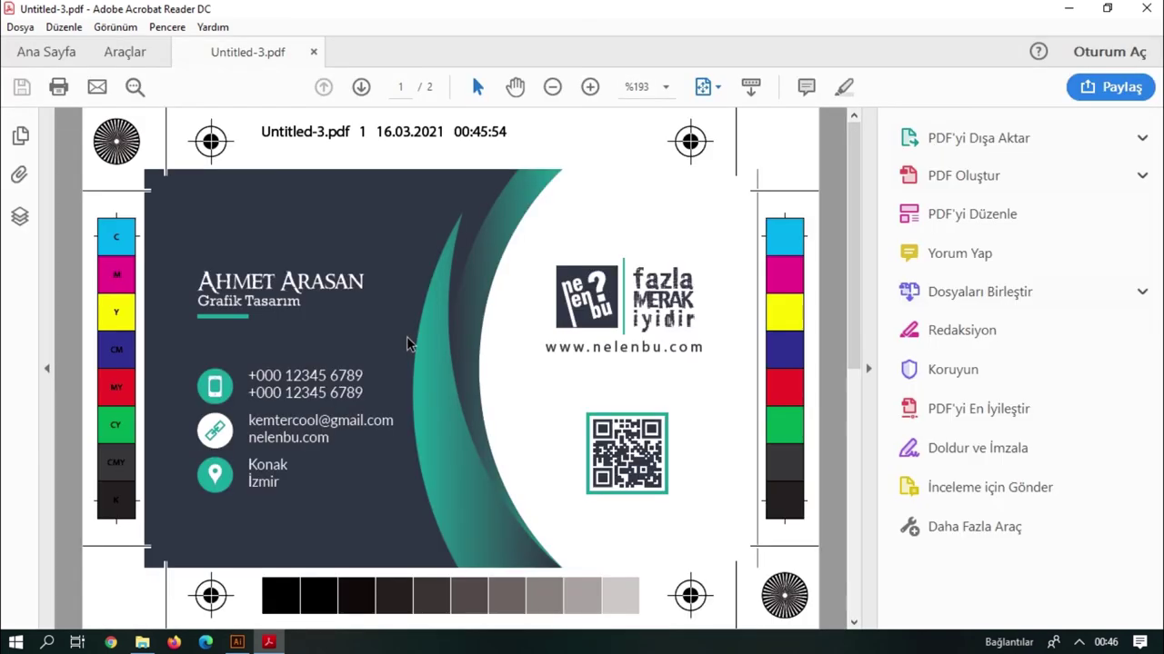
- Flip between page 1 (card front) and page 2 (card back) to check both pages
click(702, 88)
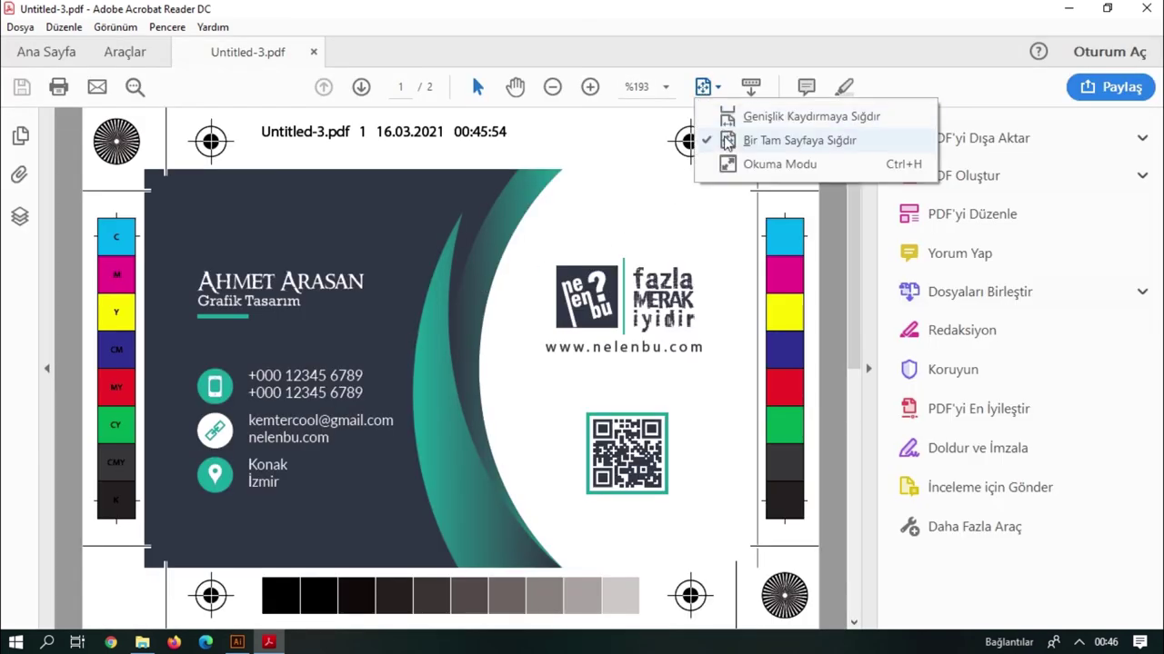
click(767, 145)
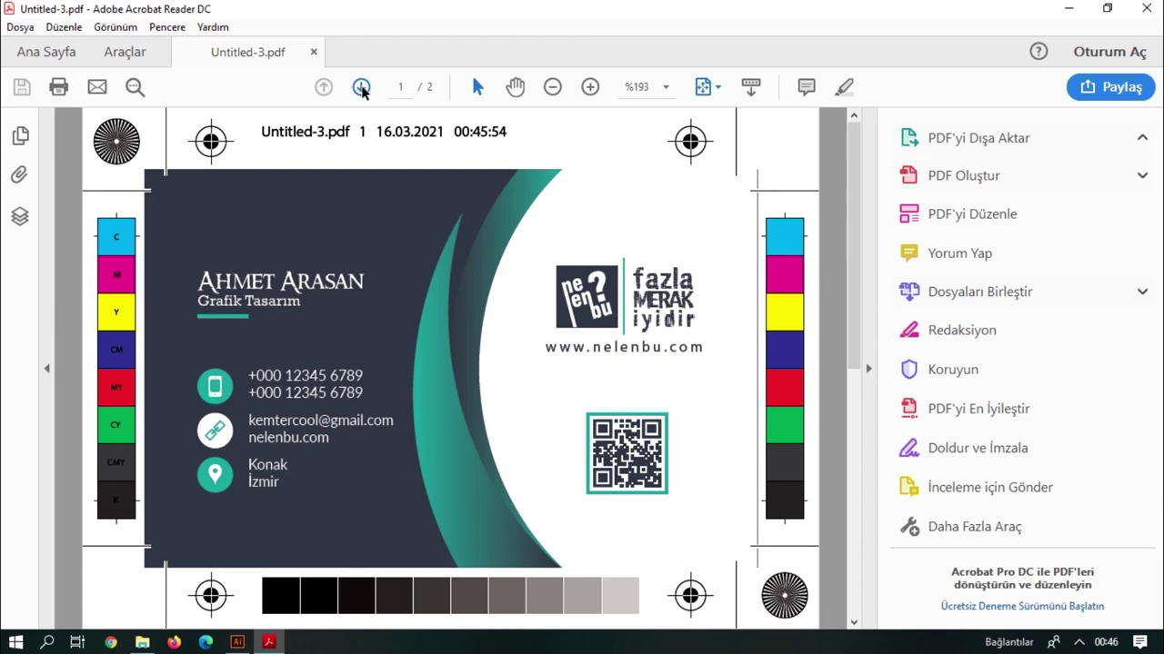
click(362, 88)
click(323, 88)
click(361, 87)
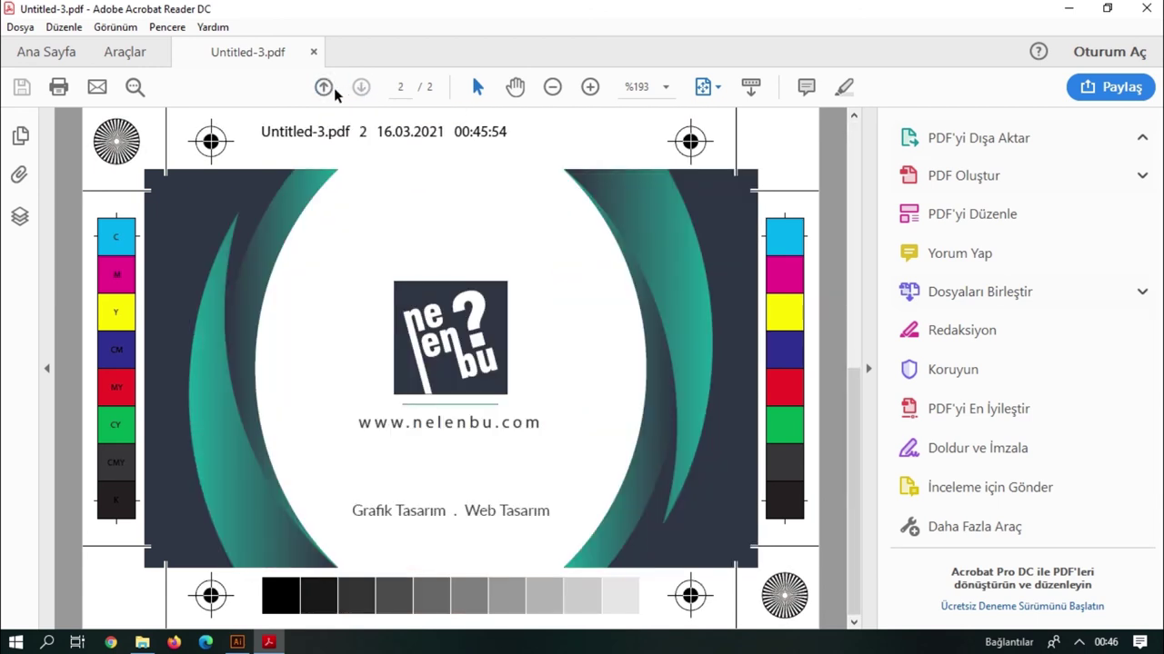
click(323, 87)
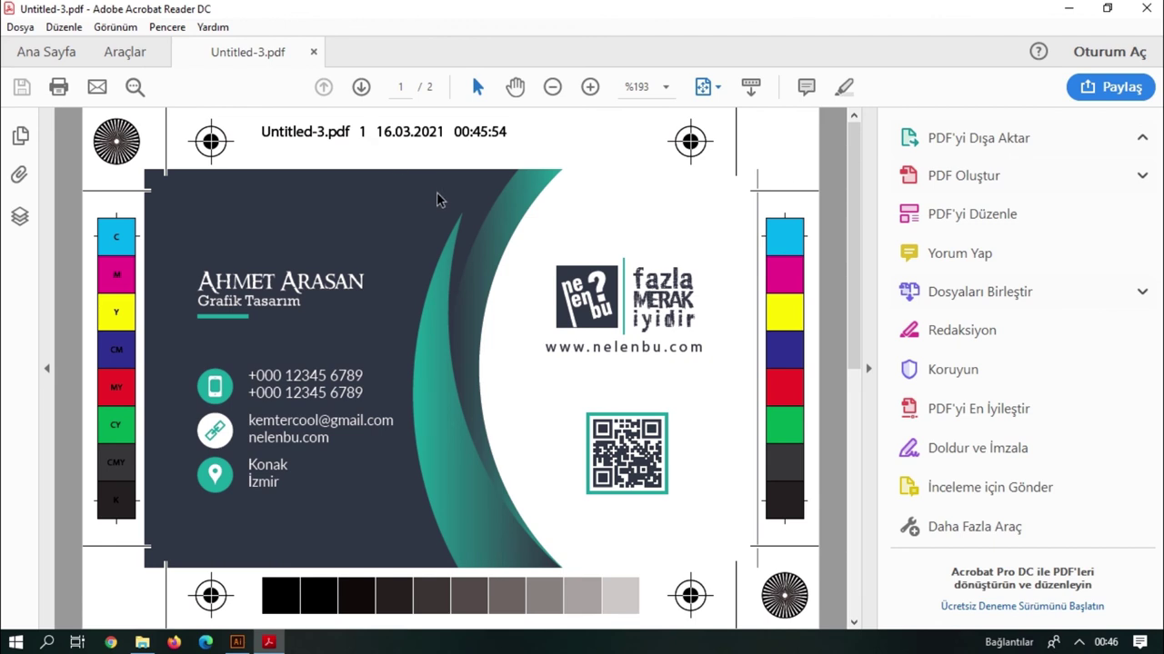